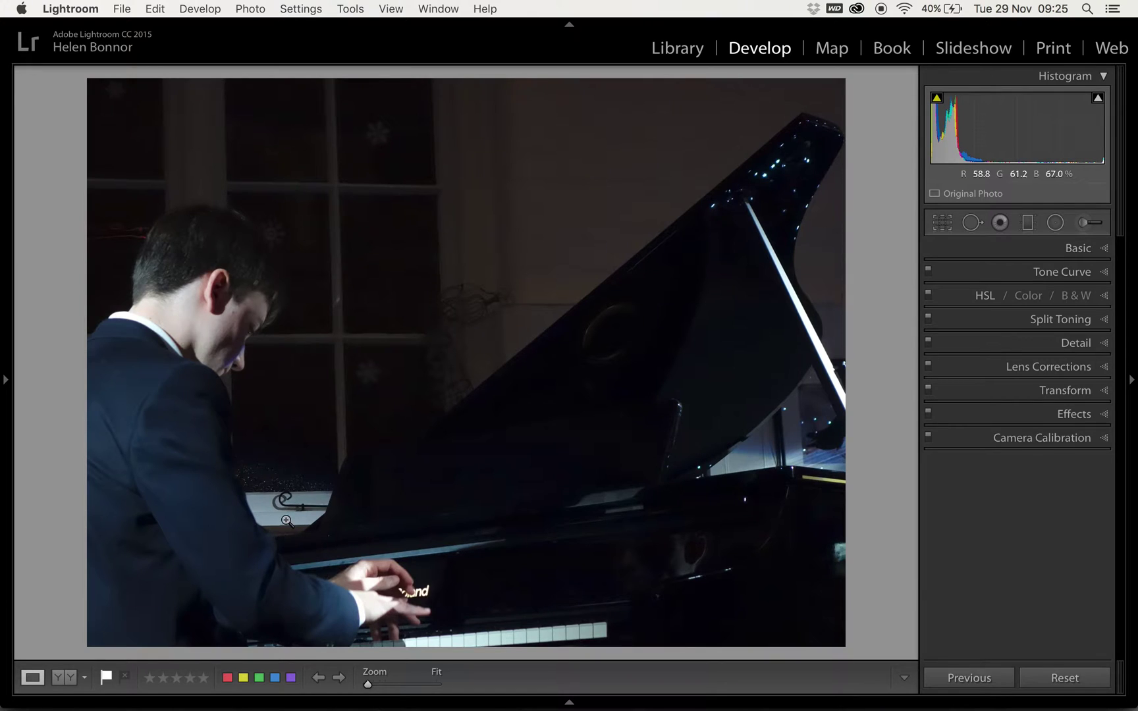
- Try to darken the bright windowsill behind the pianist with an Adjustment Brush mask at exposure −3.67, and reset the brush
{"action": "left_click", "coordinate": [1086, 224]}
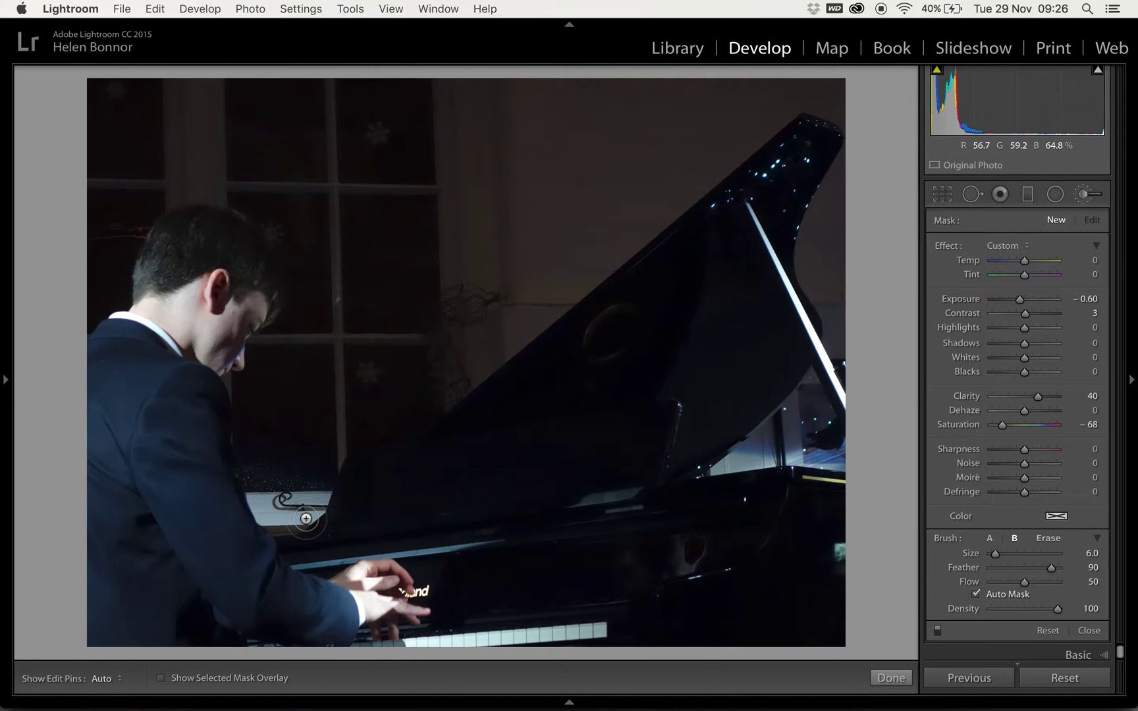
{"action": "key", "text": "h"}
{"action": "key", "text": "bracketleft"}
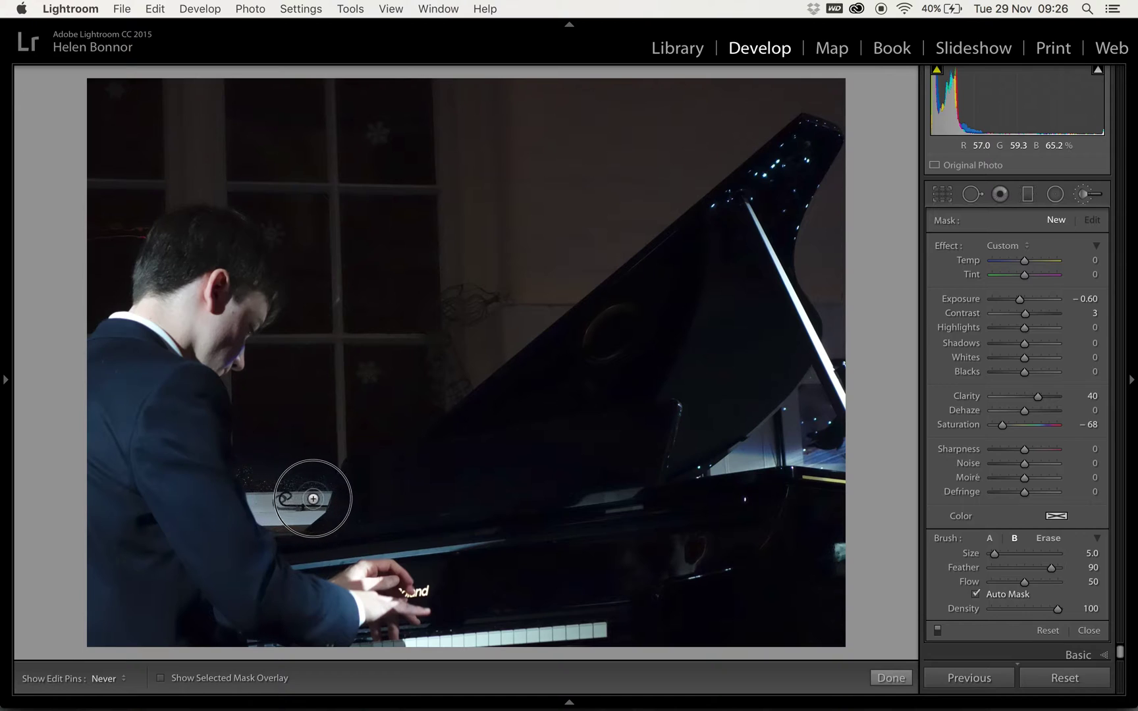
{"action": "key", "text": "h"}
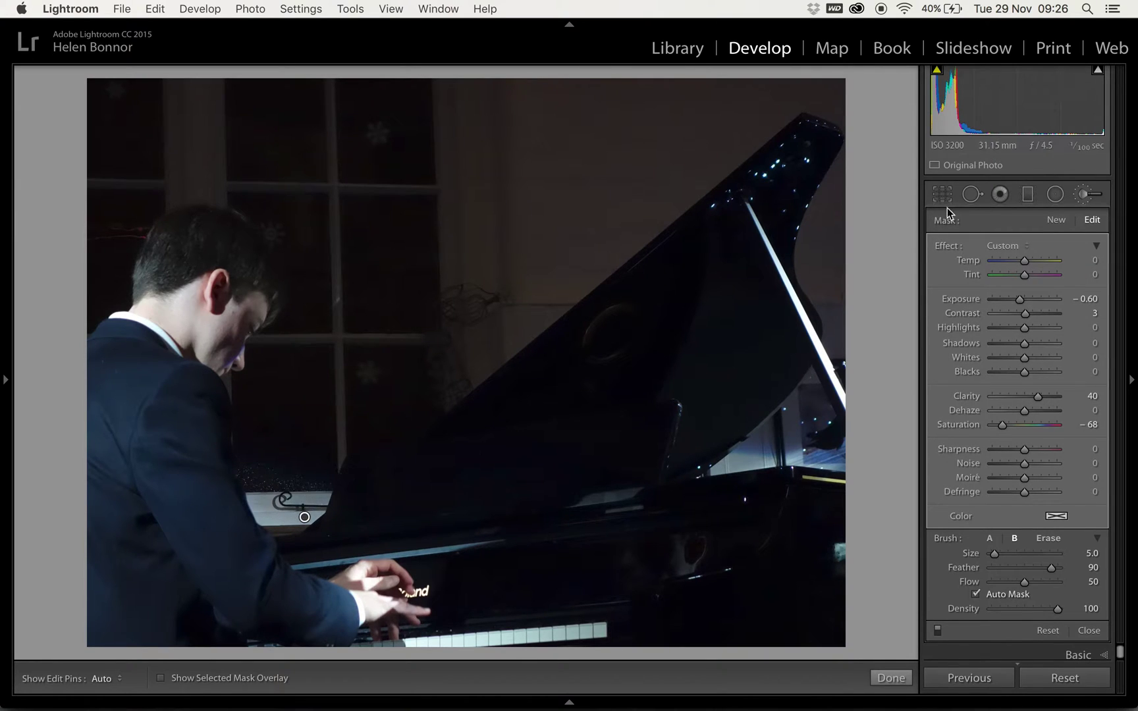
{"action": "left_click_drag", "start_coordinate": [1019, 299], "coordinate": [996, 300]}
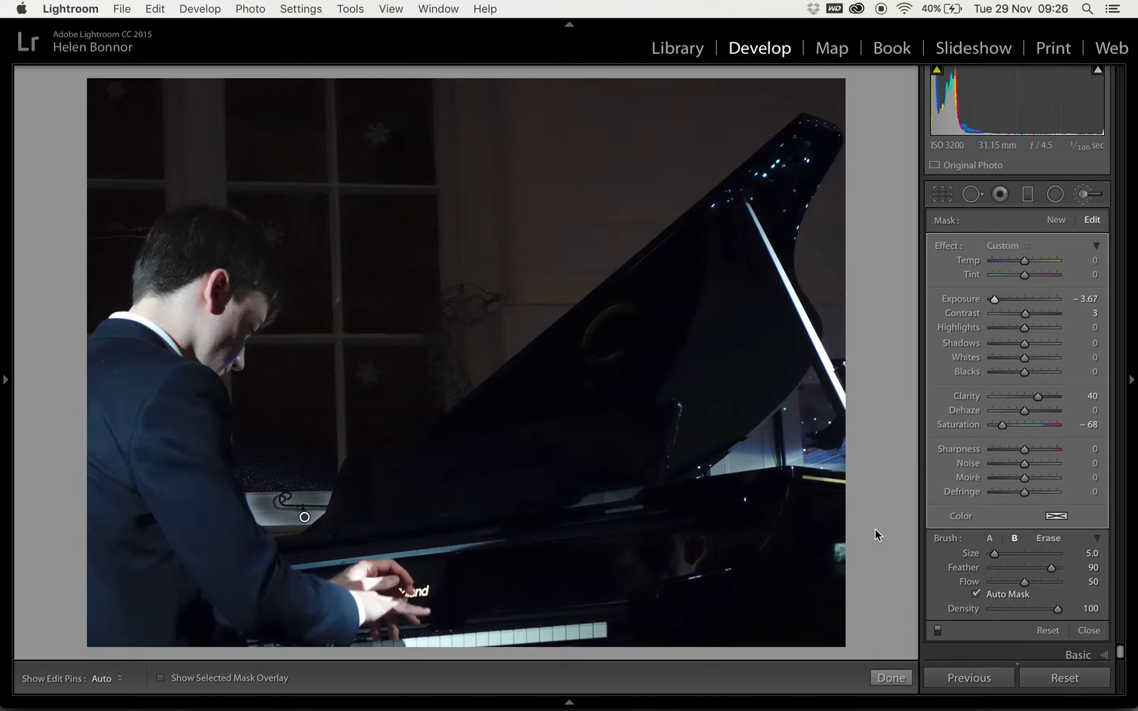
{"action": "left_click", "coordinate": [1044, 631]}
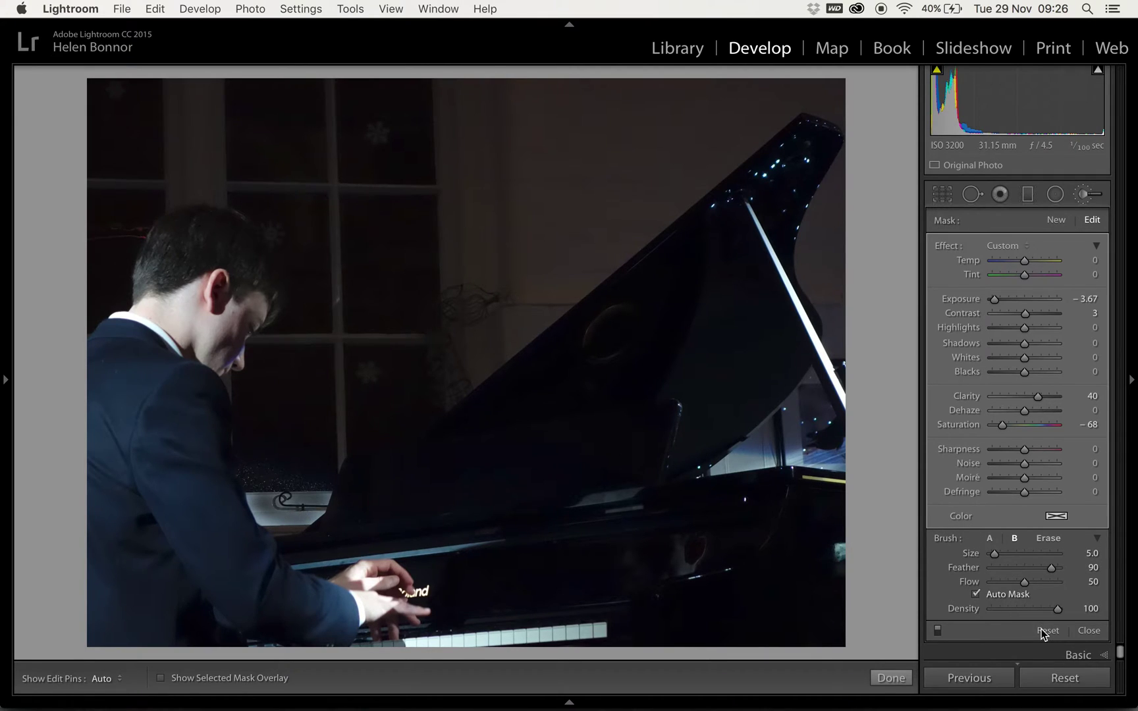
{"action": "left_click", "coordinate": [1085, 630]}
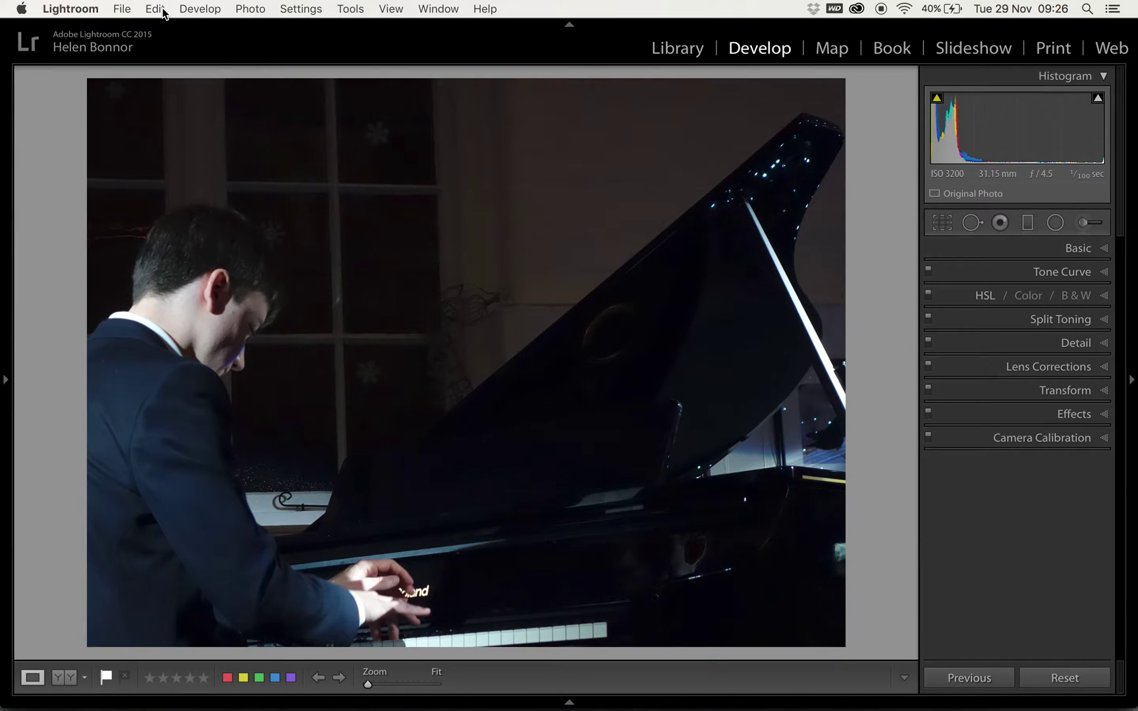
- Open the photo in Photoshop CC 2017 as a copy with Lightroom adjustments
{"action": "left_click", "coordinate": [253, 9]}
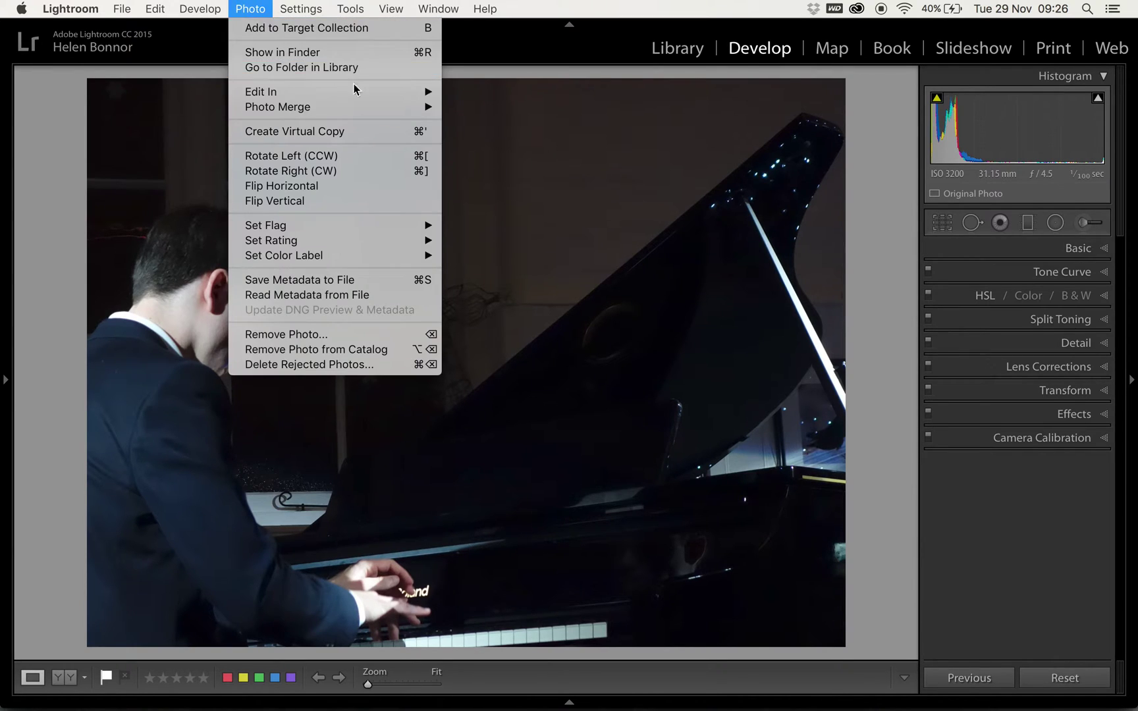
{"action": "mouse_move", "coordinate": [414, 91]}
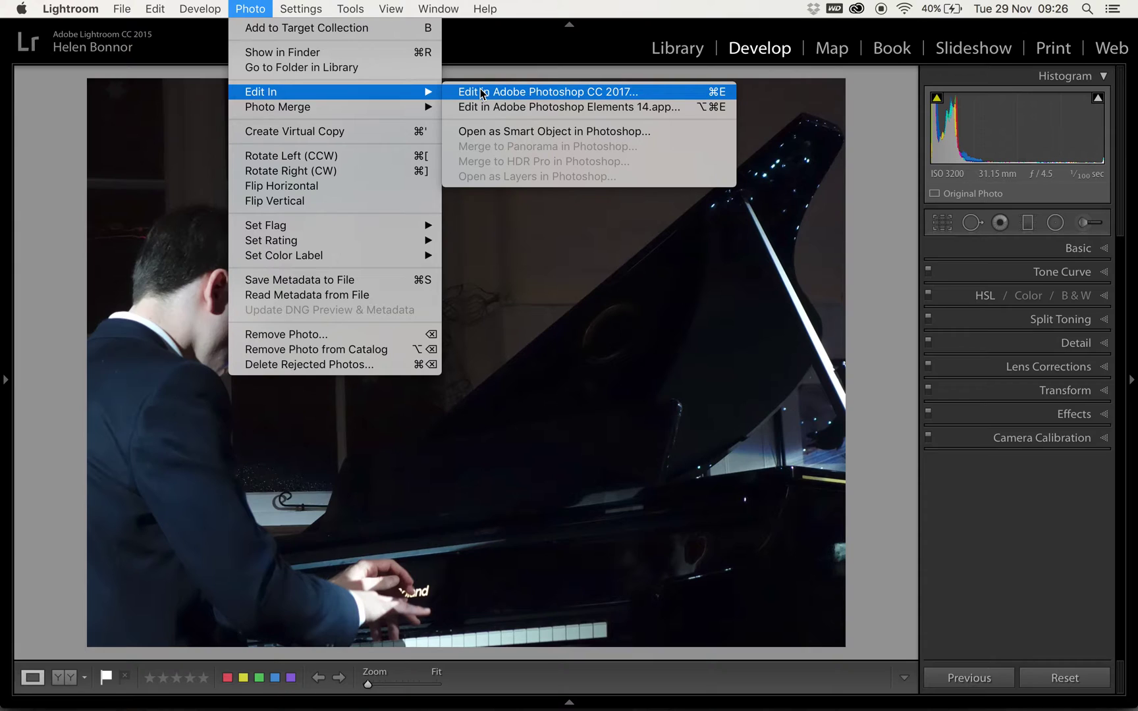
{"action": "left_click", "coordinate": [702, 97]}
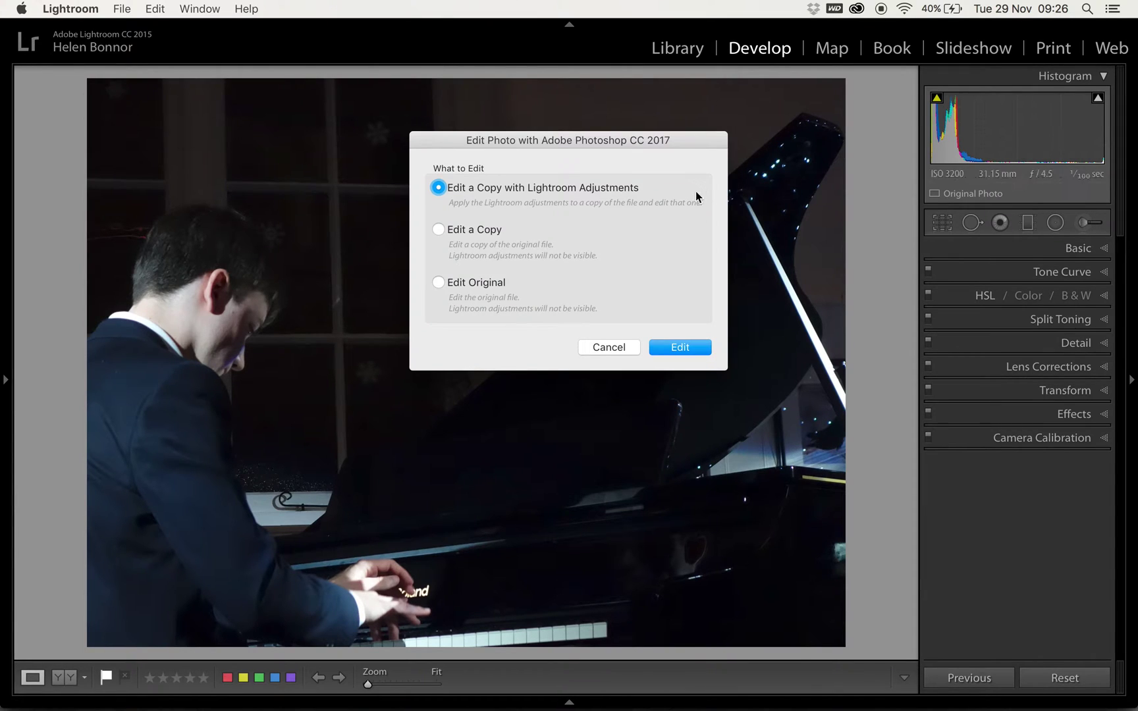
{"action": "left_click", "coordinate": [689, 351]}
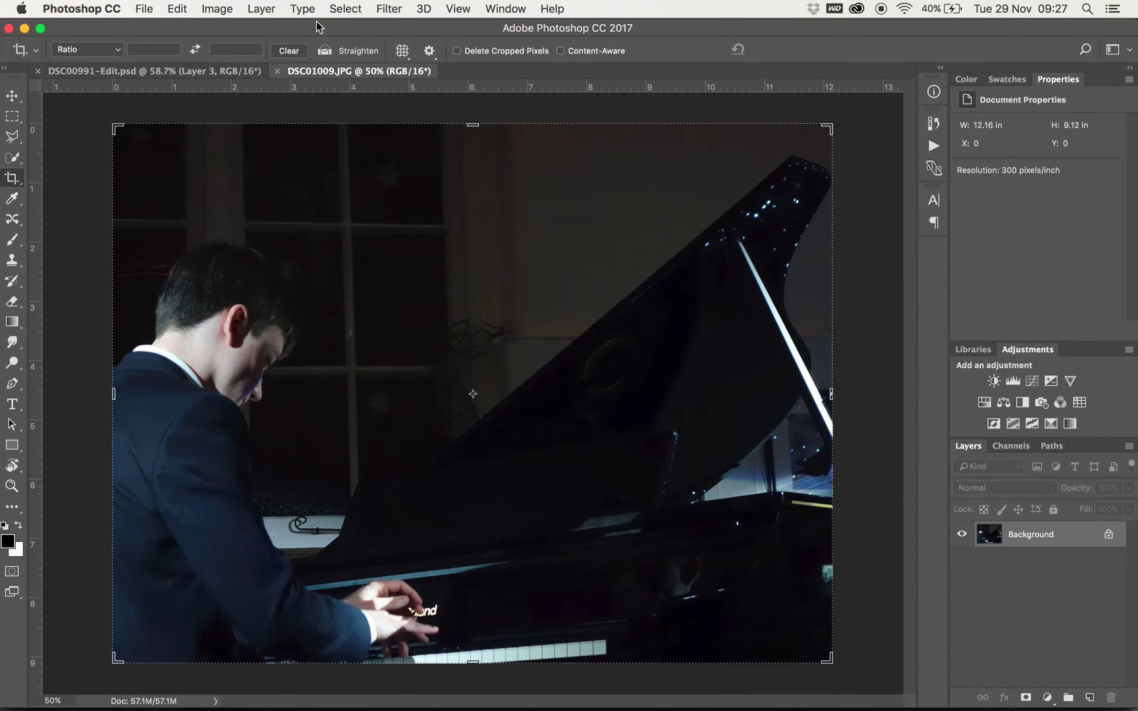
- Duplicate the Background layer as Background copy within the same document
{"action": "left_click", "coordinate": [262, 11]}
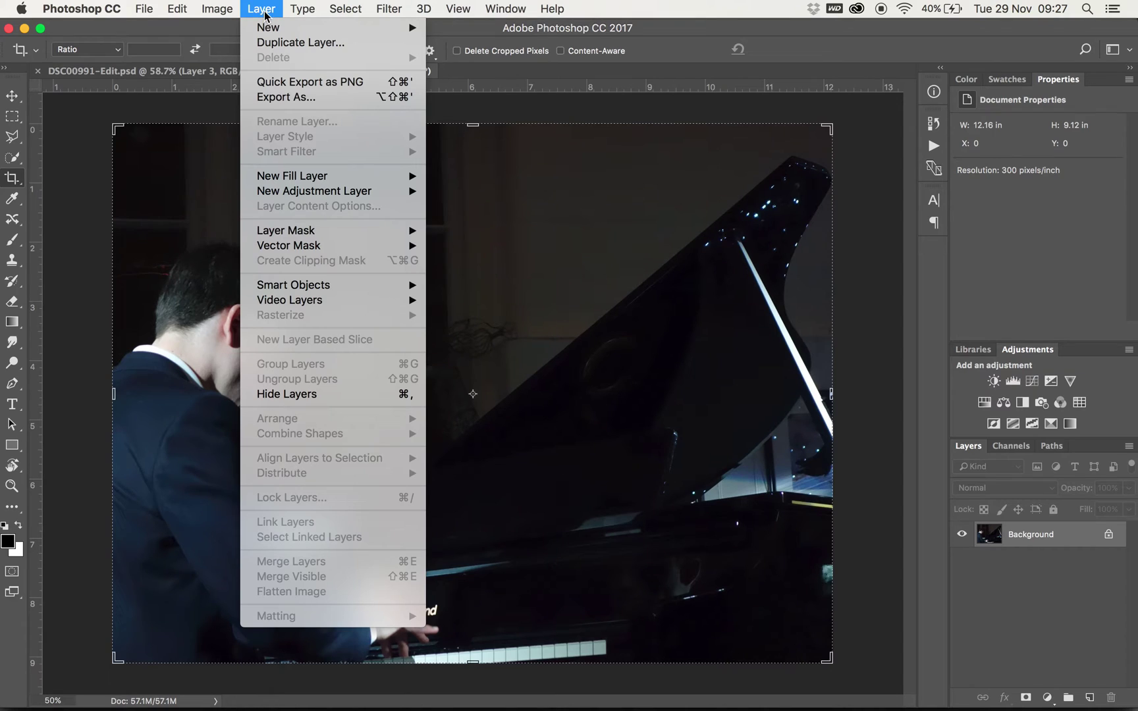
{"action": "left_click", "coordinate": [286, 44]}
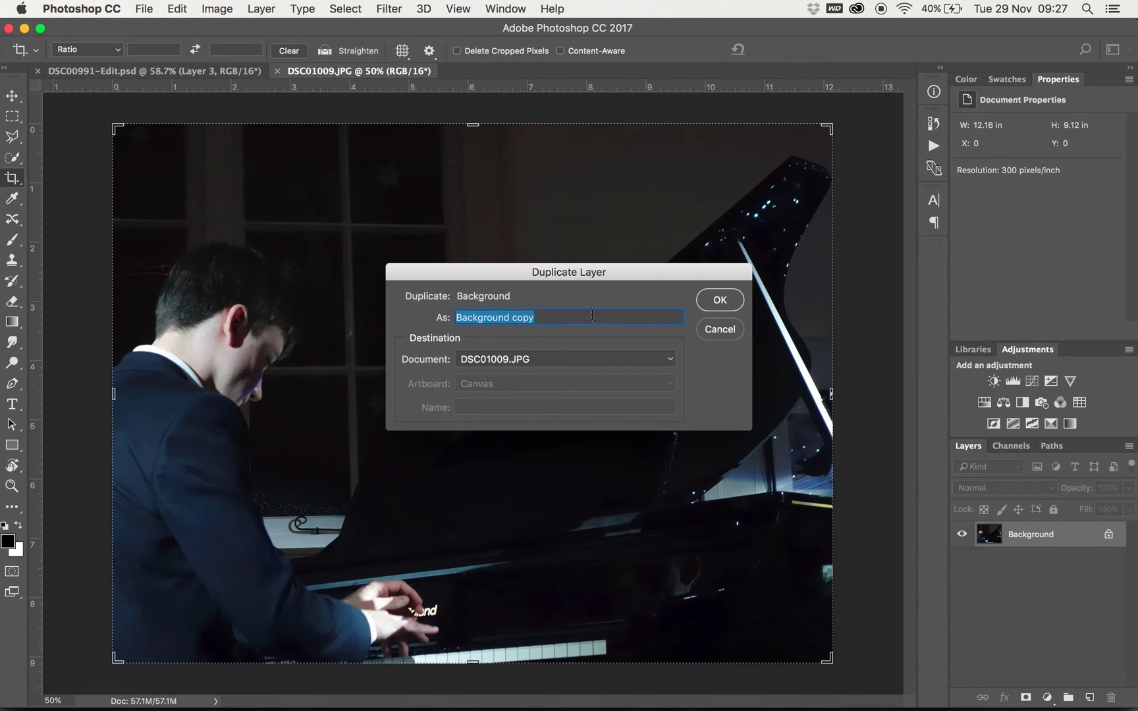
{"action": "left_click", "coordinate": [721, 301]}
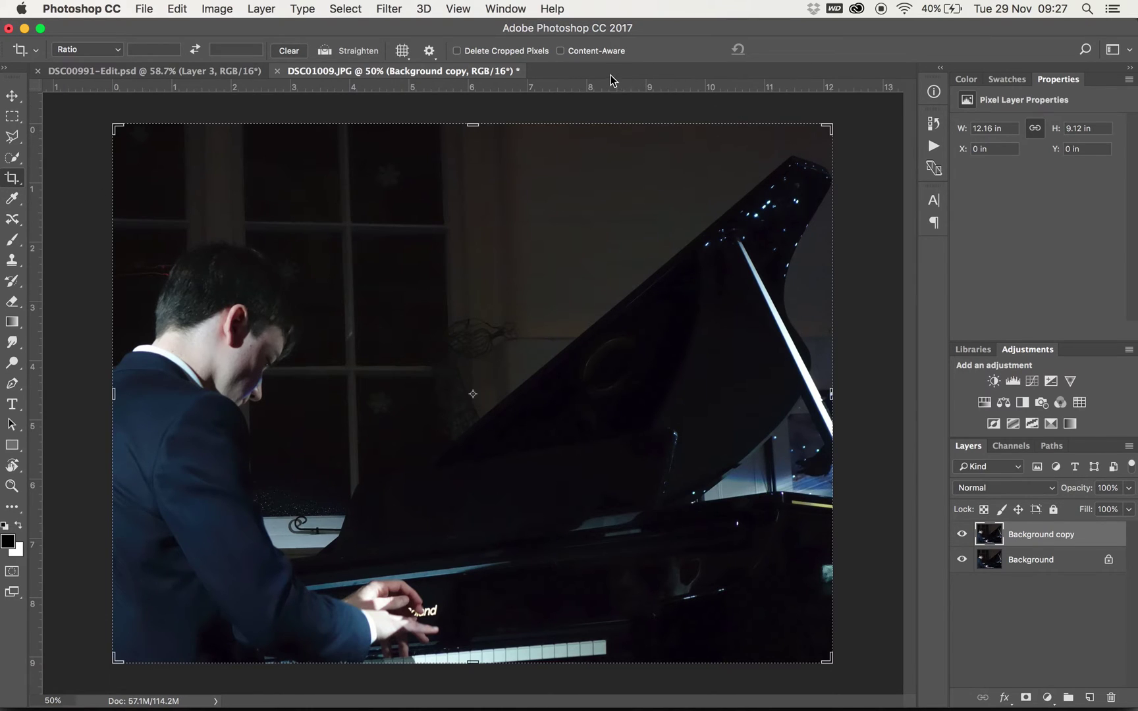
- Straighten the photo by about 1.7° clockwise with a Content-Aware crop that fills the empty edges
{"action": "left_click", "coordinate": [561, 50]}
{"action": "left_click_drag", "start_coordinate": [849, 121], "coordinate": [862, 130]}
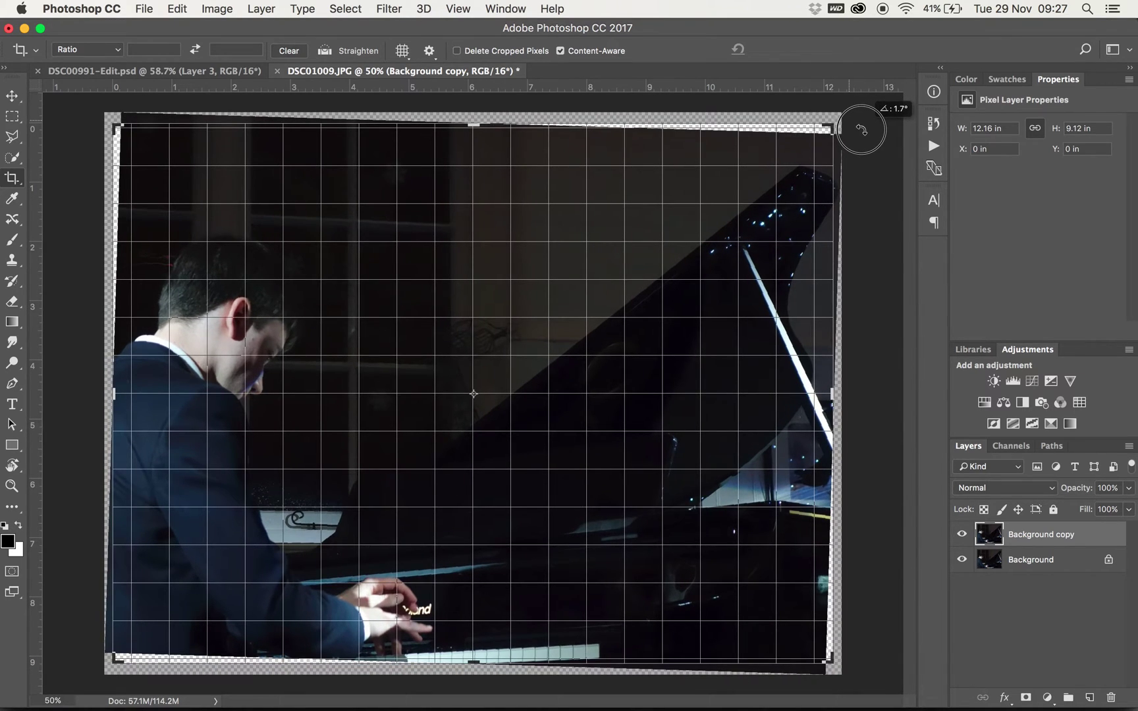
{"action": "left_click_drag", "start_coordinate": [862, 130], "coordinate": [862, 130]}
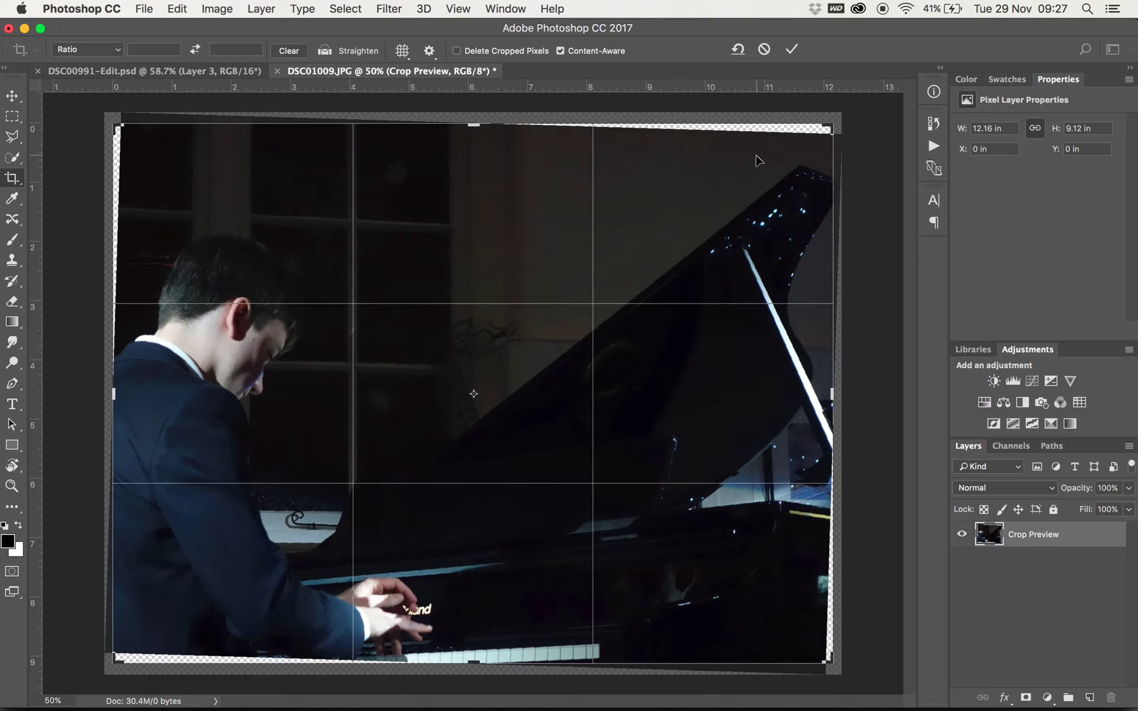
{"action": "left_click_drag", "start_coordinate": [843, 118], "coordinate": [844, 118]}
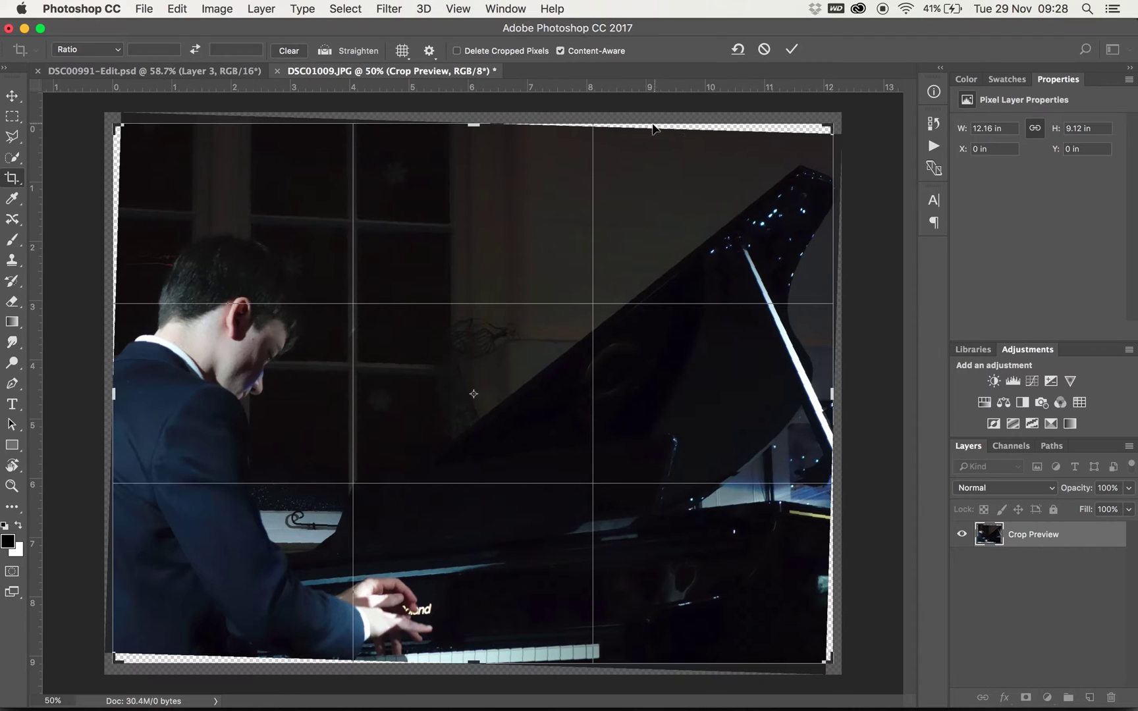
{"action": "left_click", "coordinate": [791, 53]}
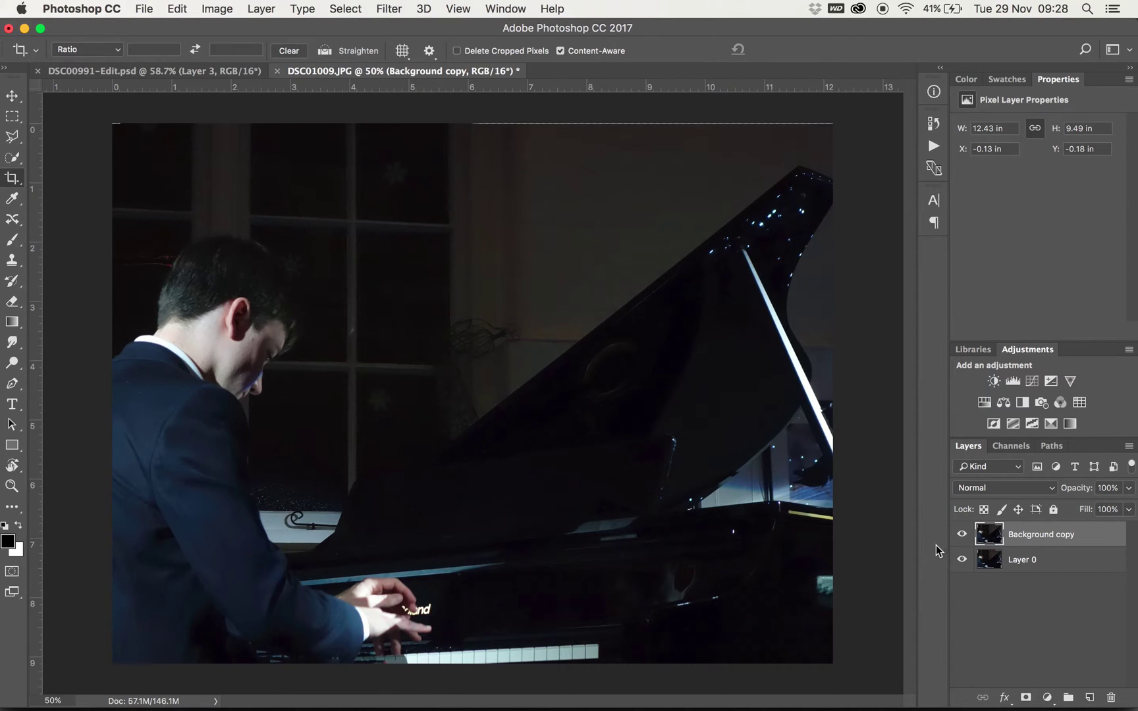
- Compare the photo before and after the straightening crop by undoing and redoing it, ending on the straightened version
{"action": "key", "text": "super+z"}
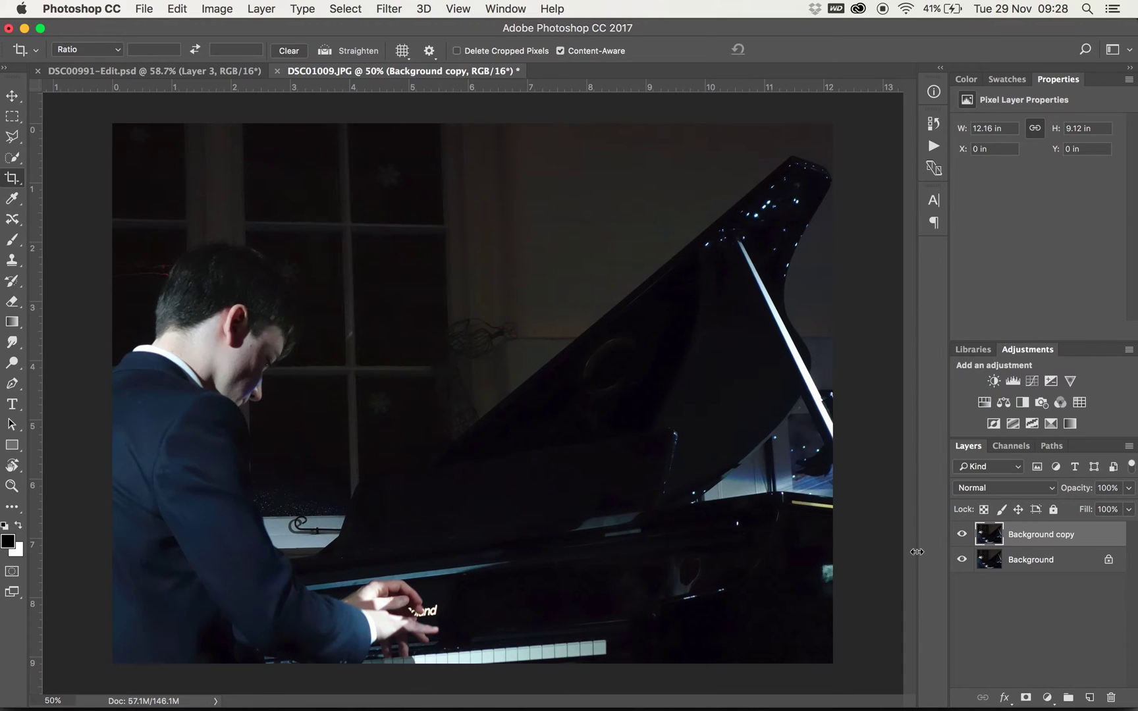
{"action": "key", "text": "super+z"}
{"action": "key", "text": "super+z"}
{"action": "key", "text": "super+z"}
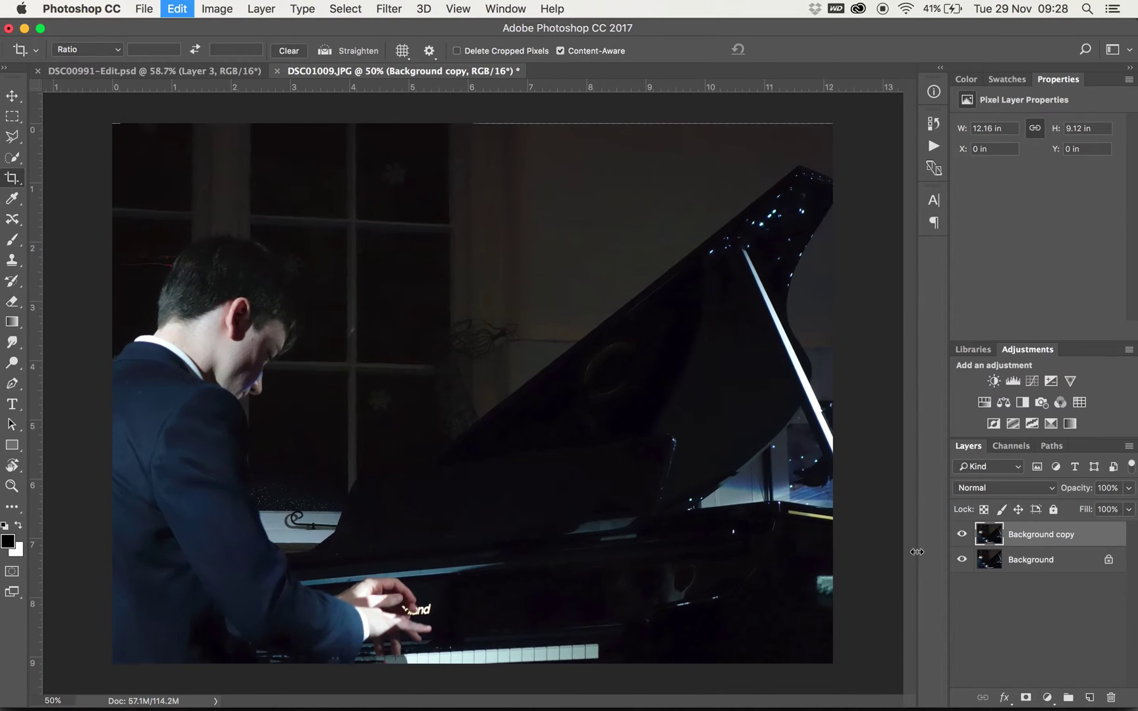
{"action": "key", "text": "super+z"}
{"action": "key", "text": "super+z"}
{"action": "key", "text": "super+z"}
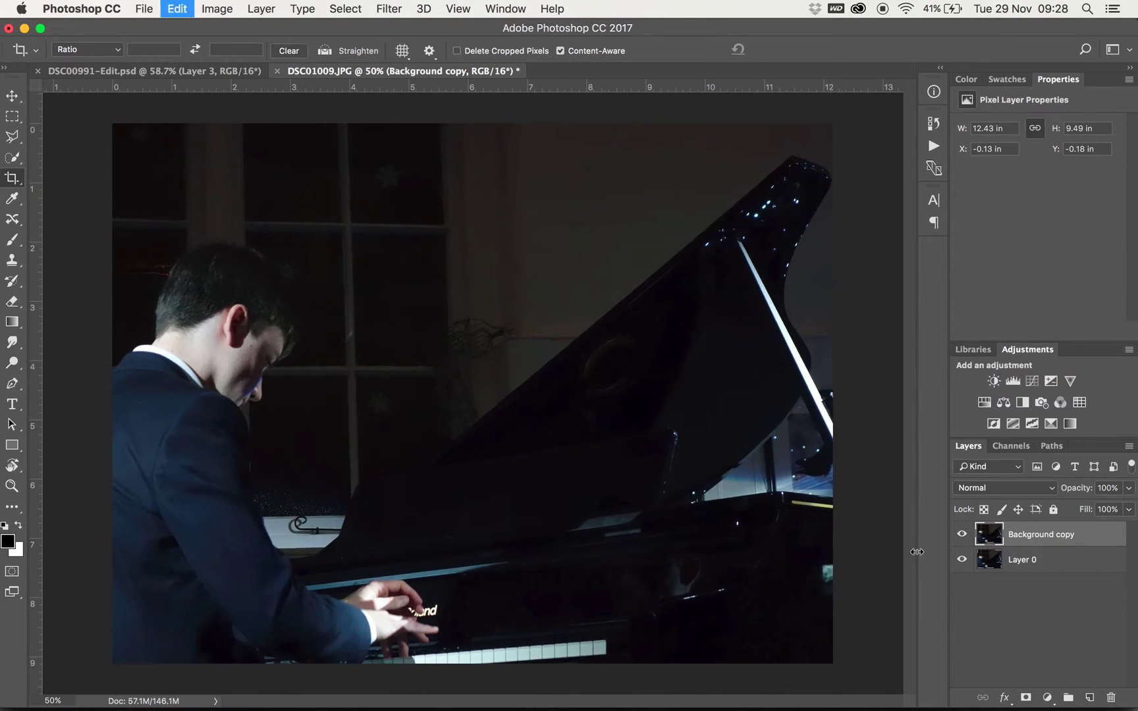
{"action": "key", "text": "super+z"}
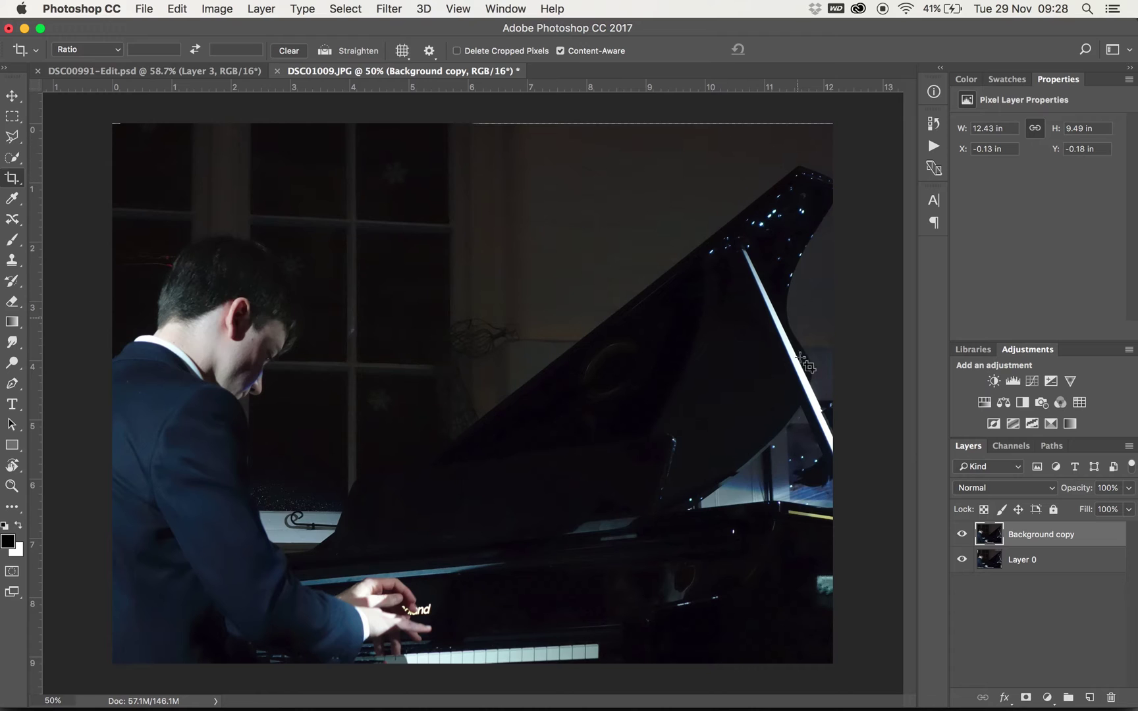
- Crop off the thin strips along the photo's top and bottom edges with Content-Aware turned off
{"action": "left_click_drag", "start_coordinate": [836, 672], "coordinate": [114, 158]}
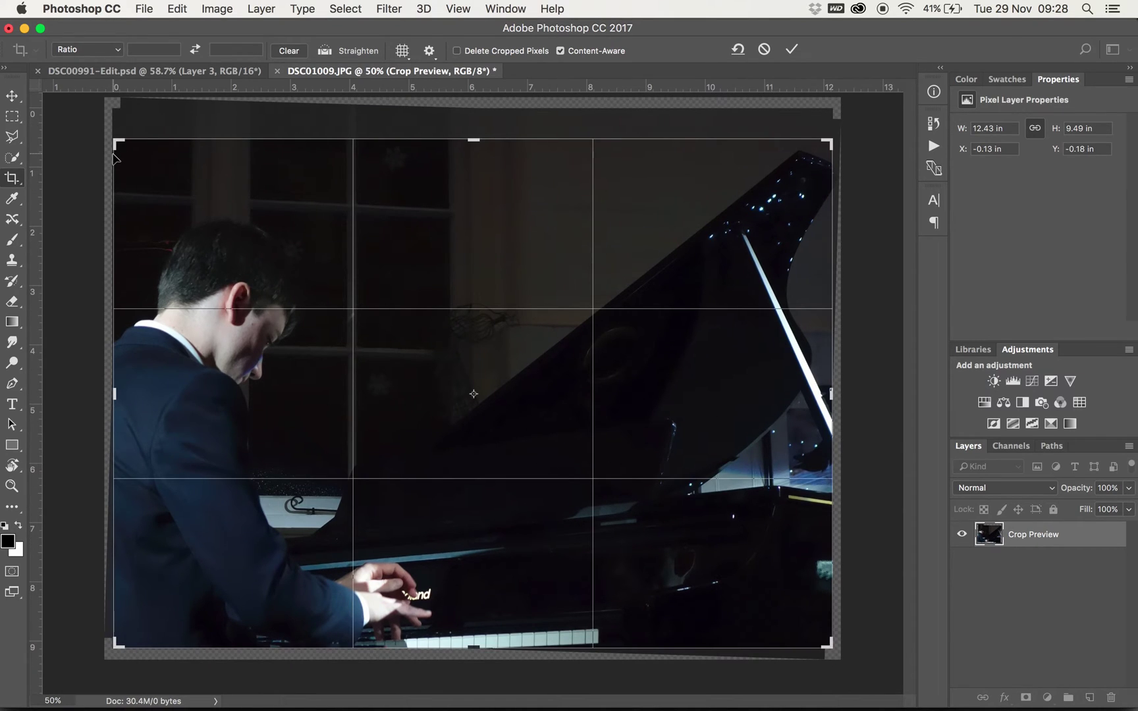
{"action": "left_click", "coordinate": [561, 51]}
{"action": "left_click", "coordinate": [793, 50]}
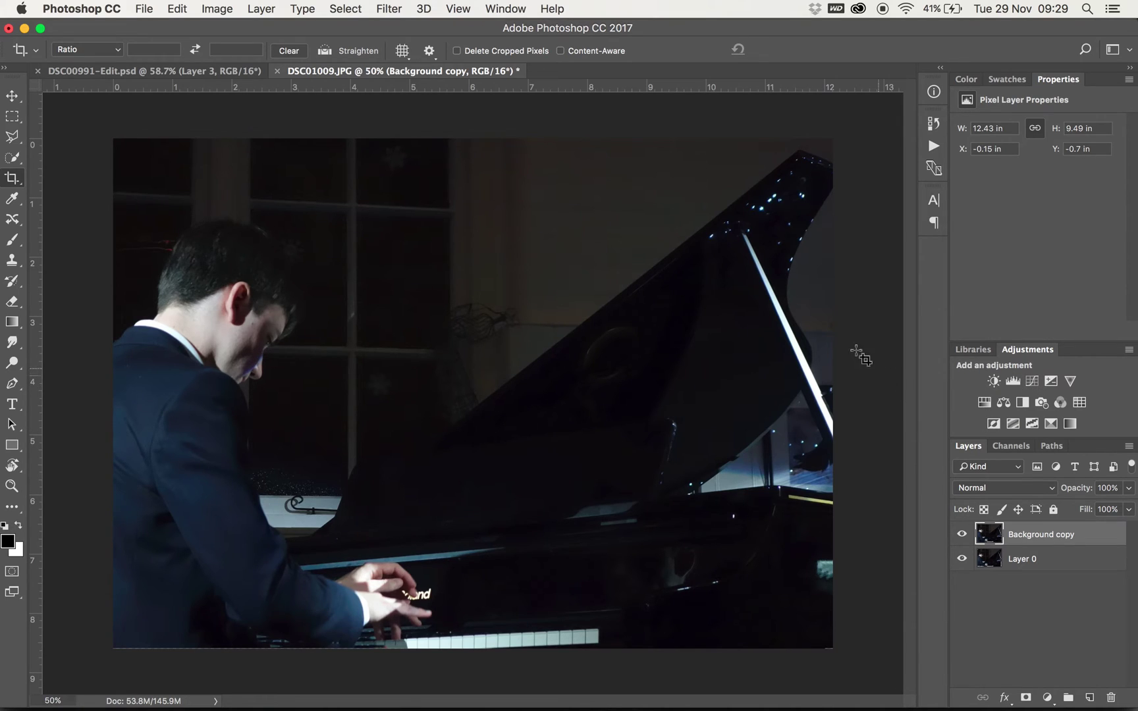
- Select the bright windowsill between the pianist and the piano with the Quick Selection tool
{"action": "left_click", "coordinate": [12, 158]}
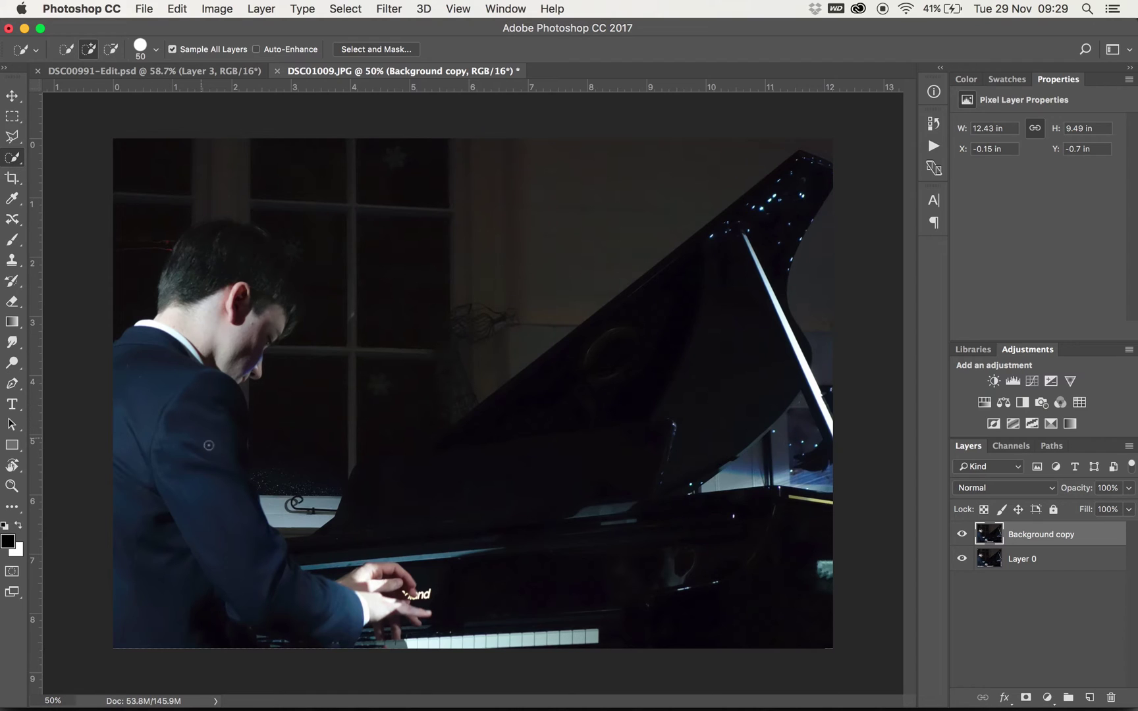
{"action": "scroll", "coordinate": [281, 494], "scroll_direction": "up", "scroll_amount": 3}
{"action": "scroll", "coordinate": [286, 542], "scroll_direction": "up", "scroll_amount": 1}
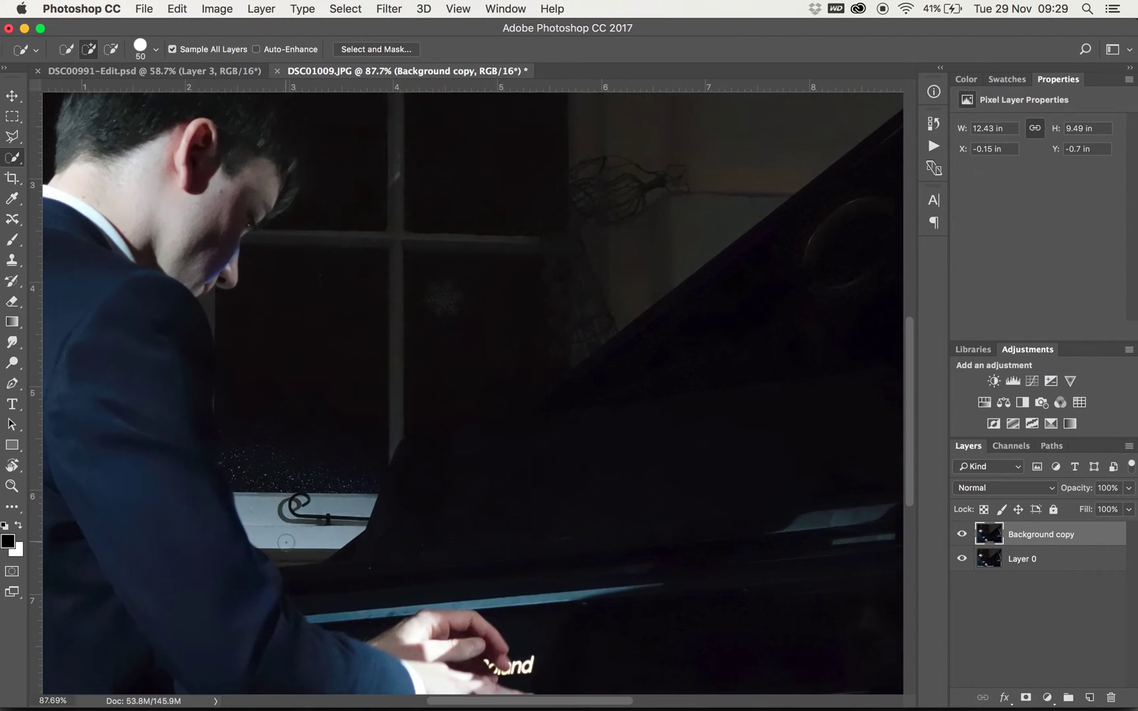
{"action": "scroll", "coordinate": [286, 539], "scroll_direction": "up", "scroll_amount": 1}
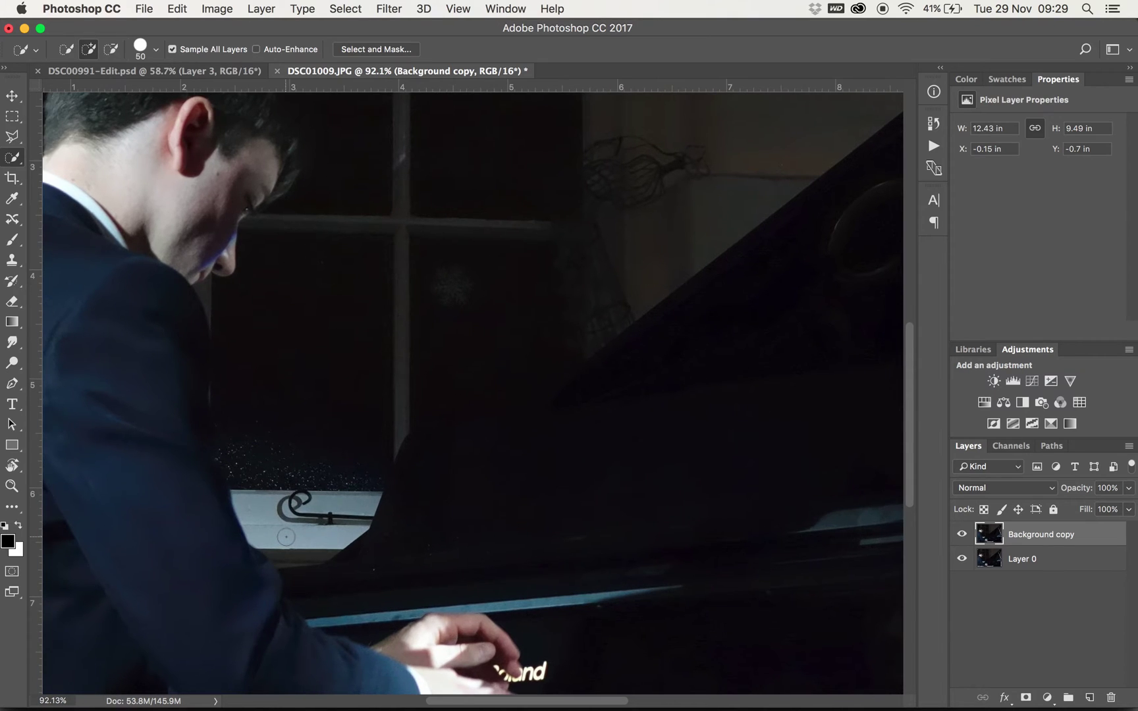
{"action": "left_click_drag", "start_coordinate": [326, 536], "coordinate": [329, 531]}
{"action": "left_click", "coordinate": [283, 521]}
{"action": "left_click_drag", "start_coordinate": [297, 523], "coordinate": [307, 517]}
{"action": "key", "text": "super+0"}
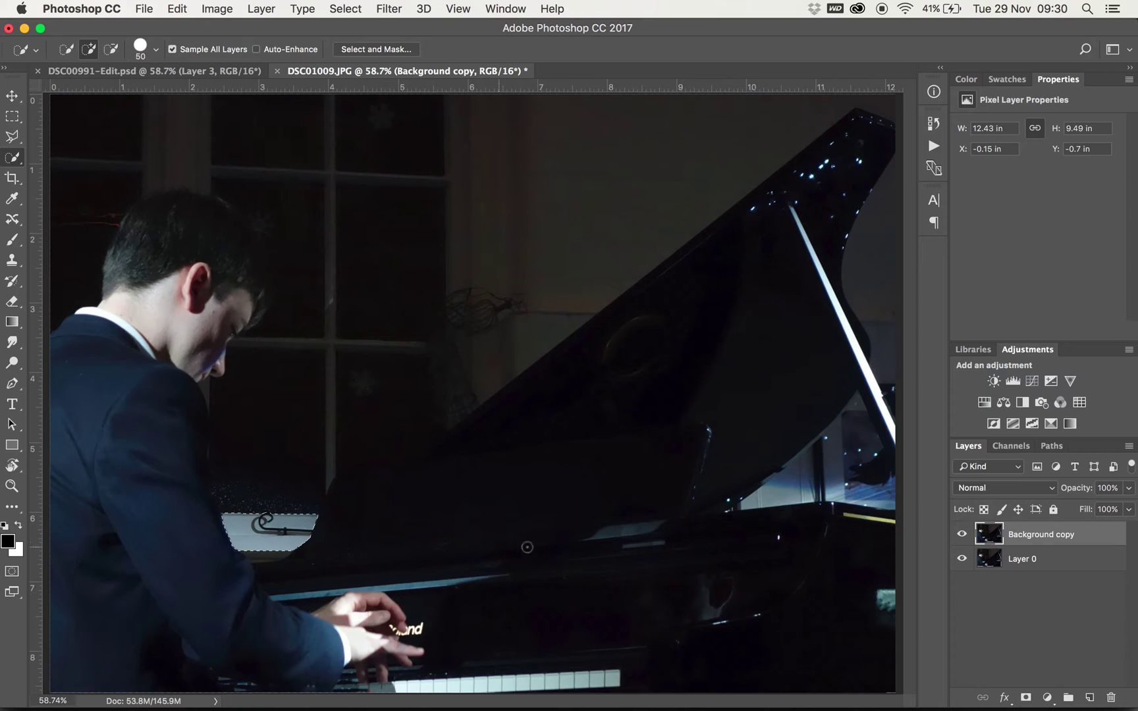
- Add a Curves adjustment layer masked to the windowsill and darken it with a curve point at input 127, output 52
{"action": "left_click", "coordinate": [1032, 382]}
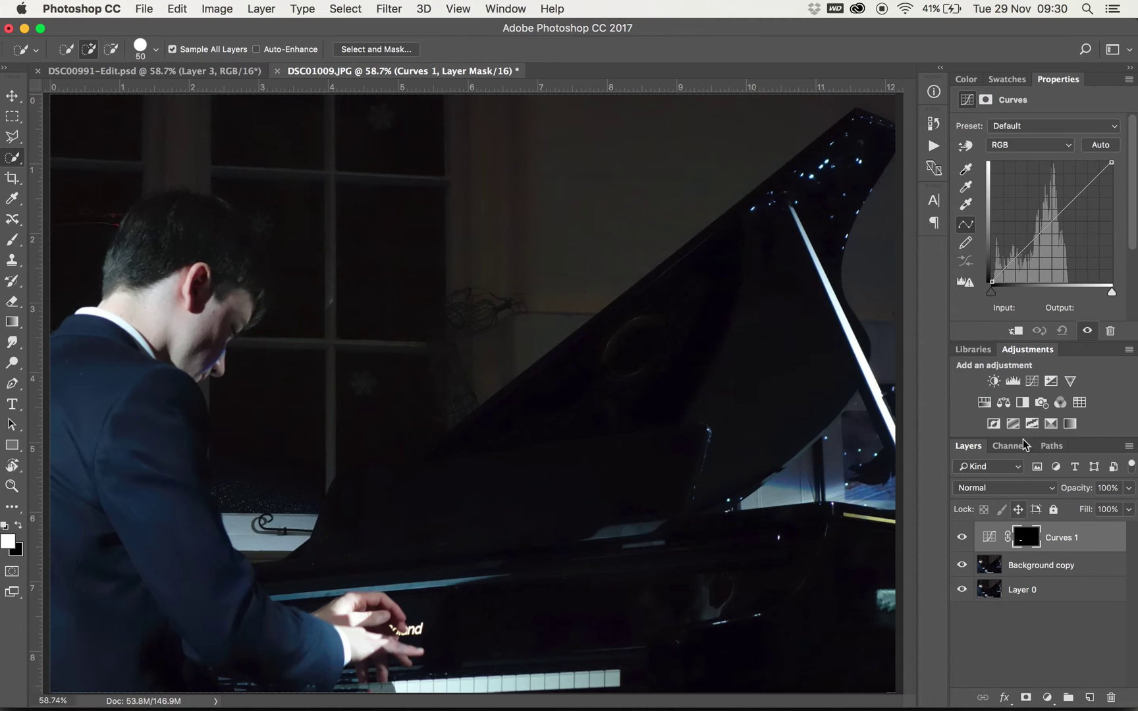
{"action": "left_click_drag", "start_coordinate": [1045, 230], "coordinate": [1051, 257]}
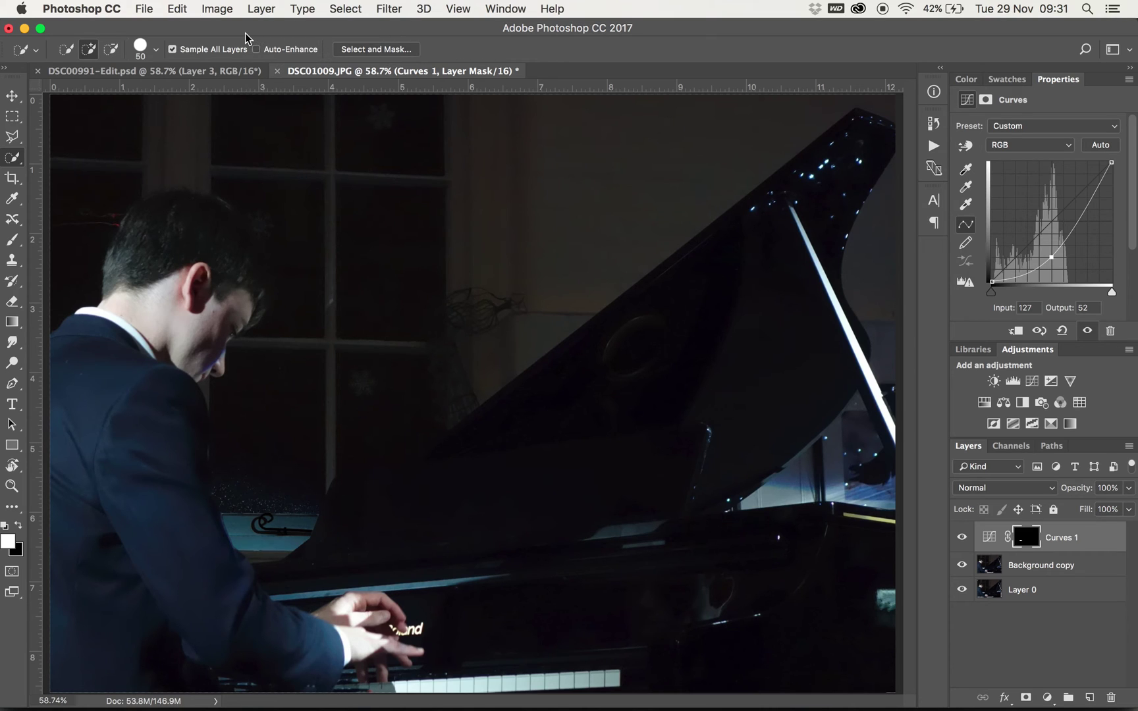
- Save the layered photo as DSC01009-Edit.psd
{"action": "left_click", "coordinate": [146, 10]}
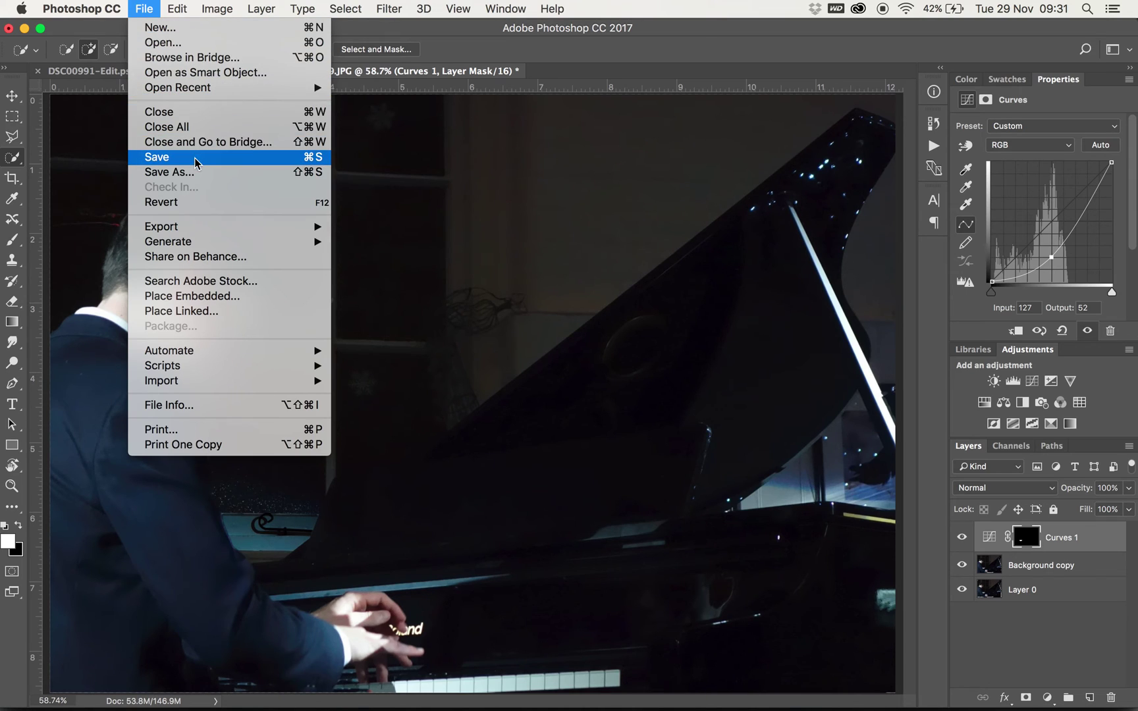
{"action": "key", "text": "super+shift+slash"}
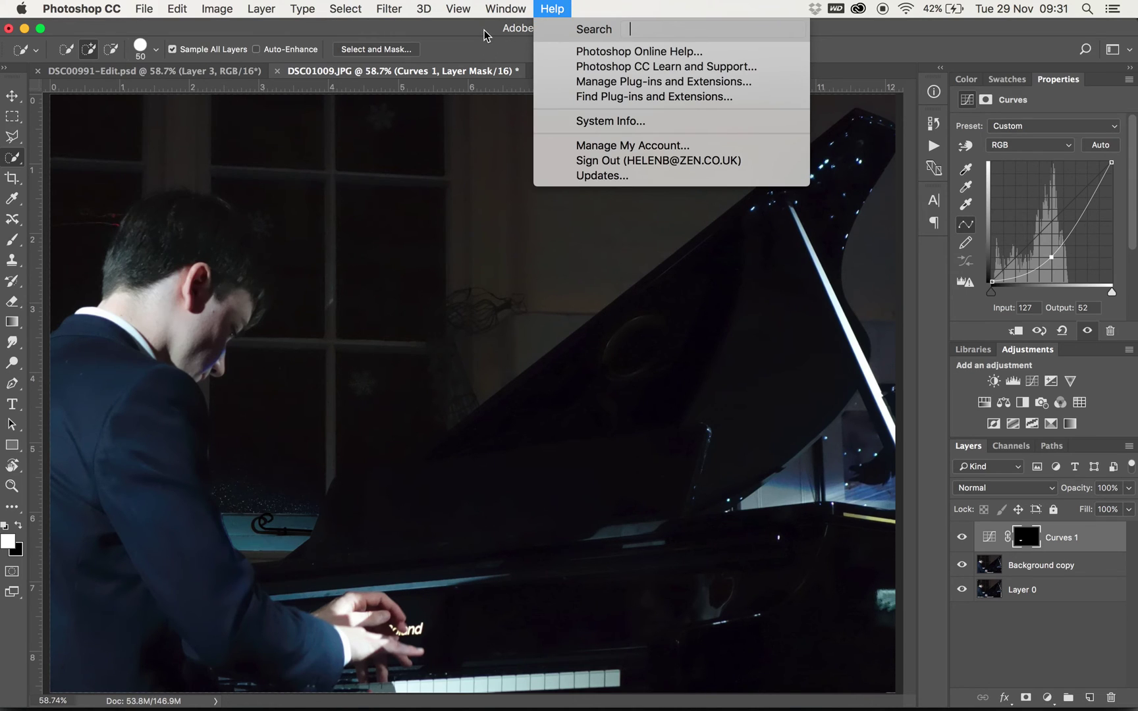
{"action": "key", "text": "Escape"}
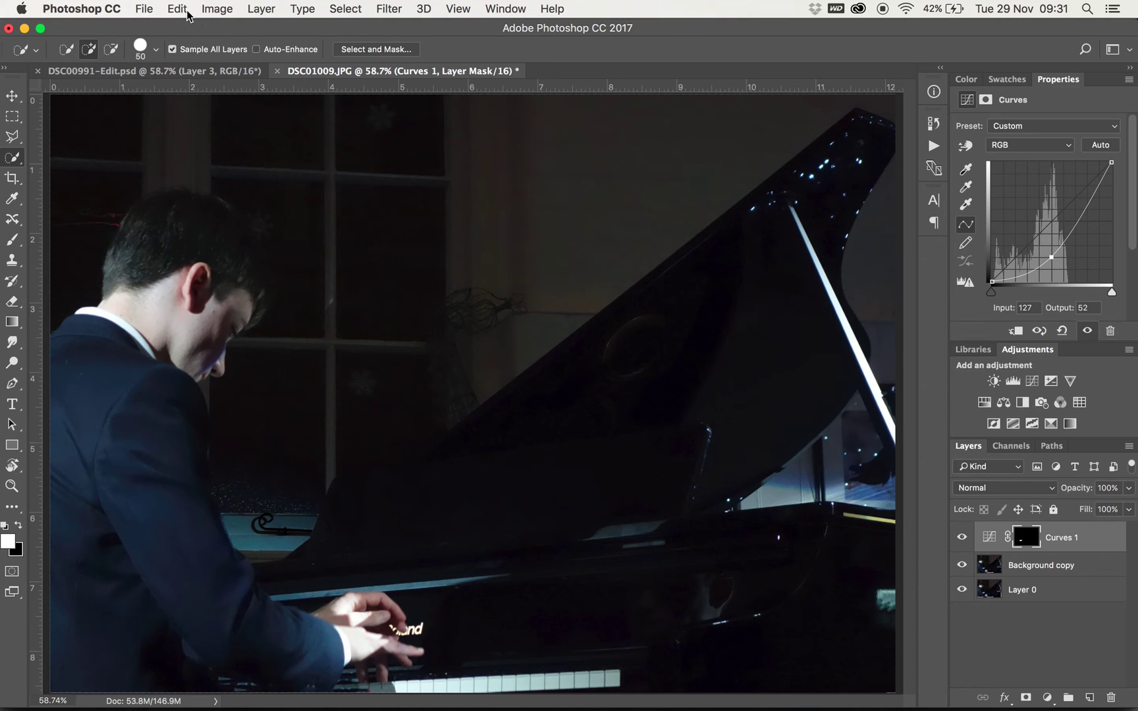
{"action": "left_click", "coordinate": [152, 11]}
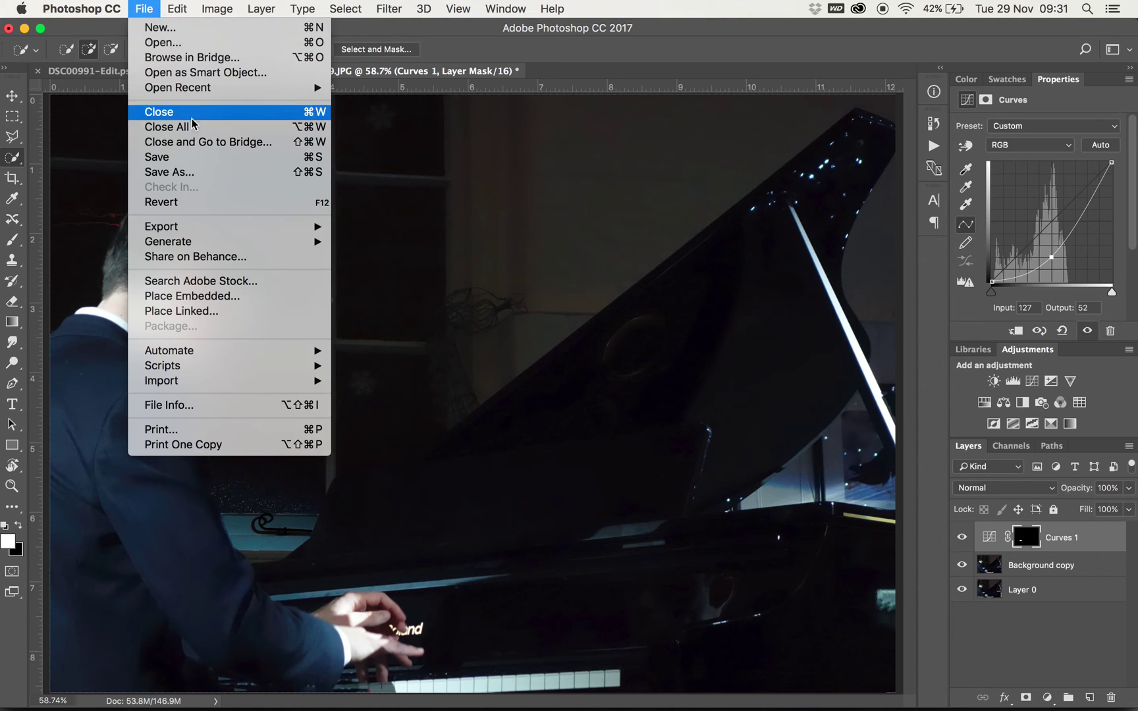
{"action": "left_click", "coordinate": [193, 164]}
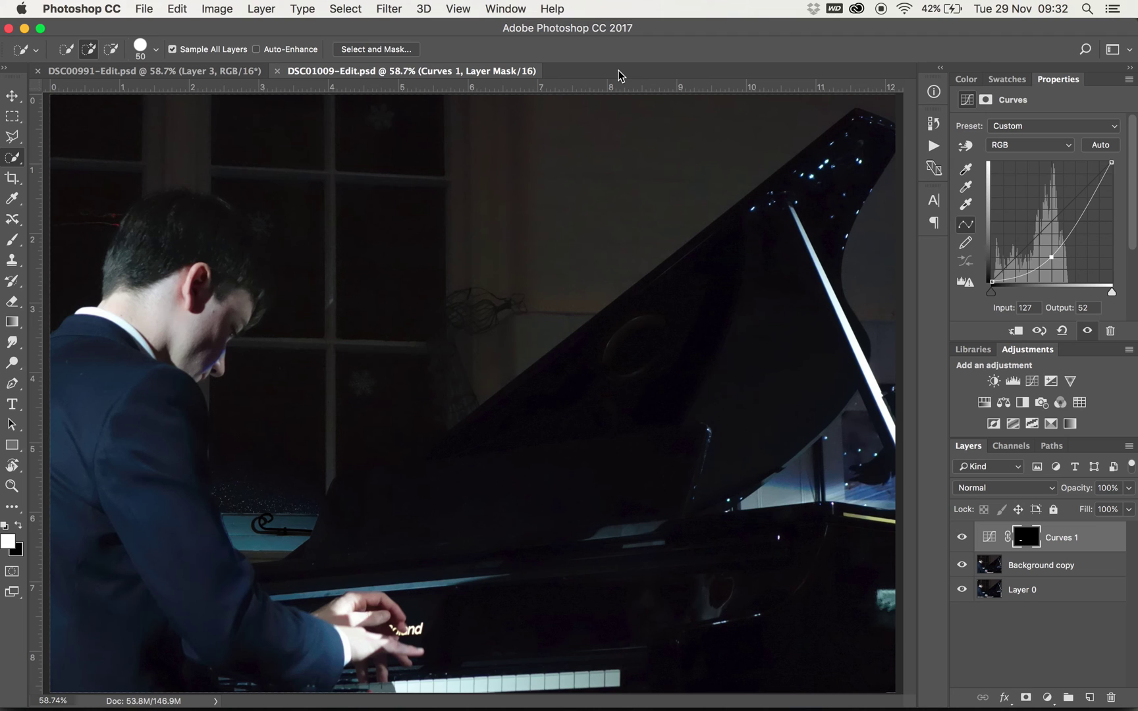
- Close the DSC01009-Edit.psd document and switch to Lightroom's Library grid
{"action": "left_click", "coordinate": [145, 8]}
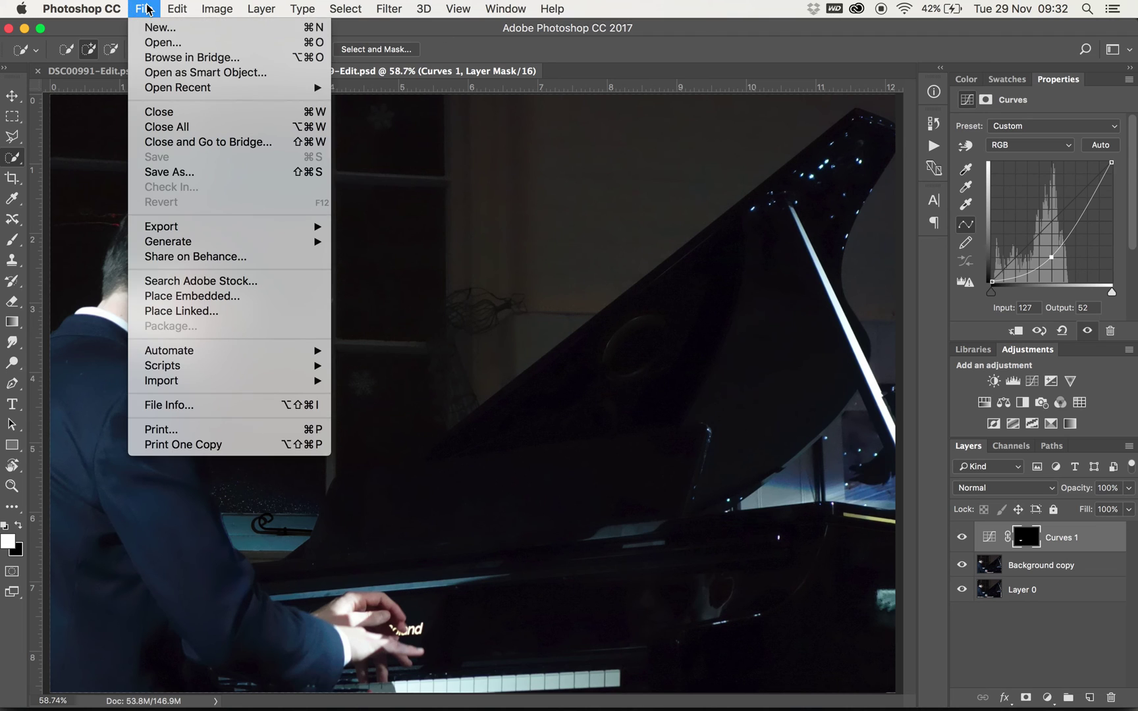
{"action": "left_click", "coordinate": [159, 113]}
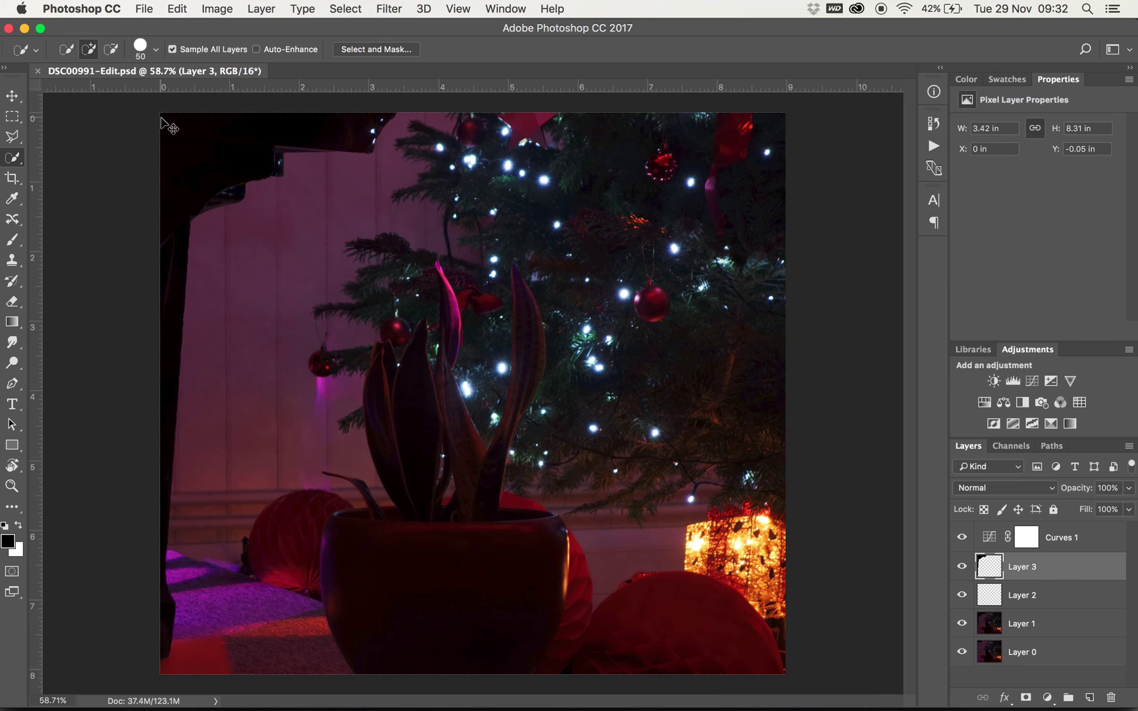
{"action": "key", "text": "super+Tab"}
{"action": "key", "text": "g"}
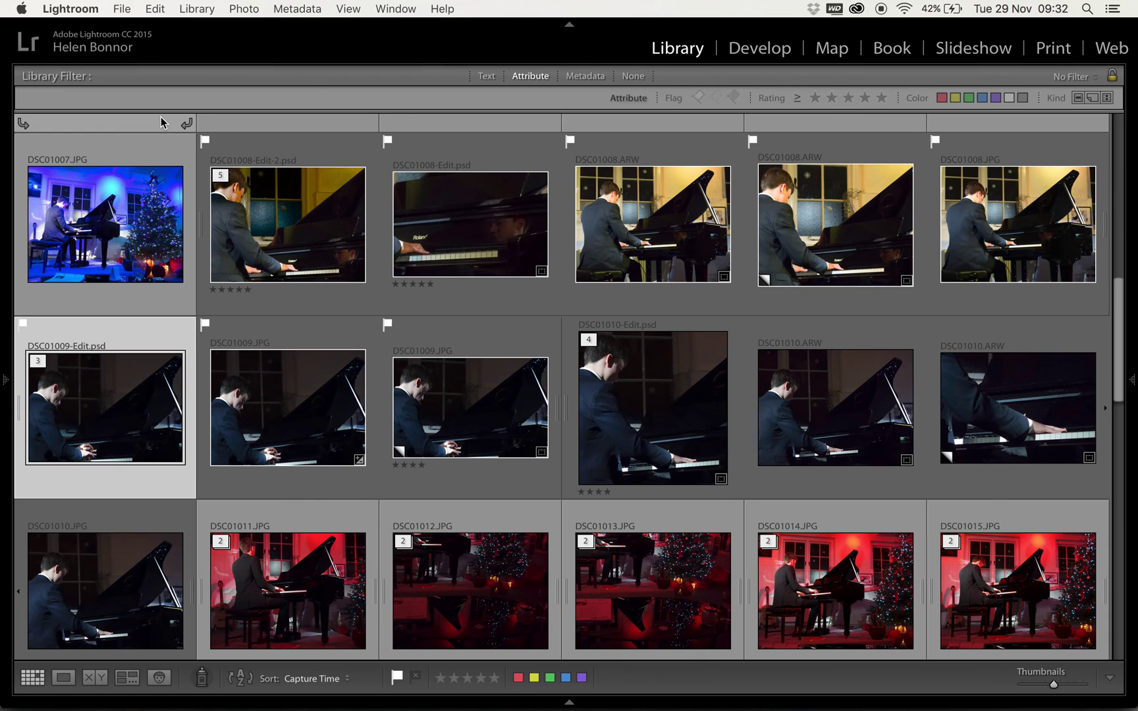
- Show DSC01009-Edit.psd enlarged in Loupe view with the photo info overlay displayed
{"action": "key", "text": "e"}
{"action": "key", "text": "g"}
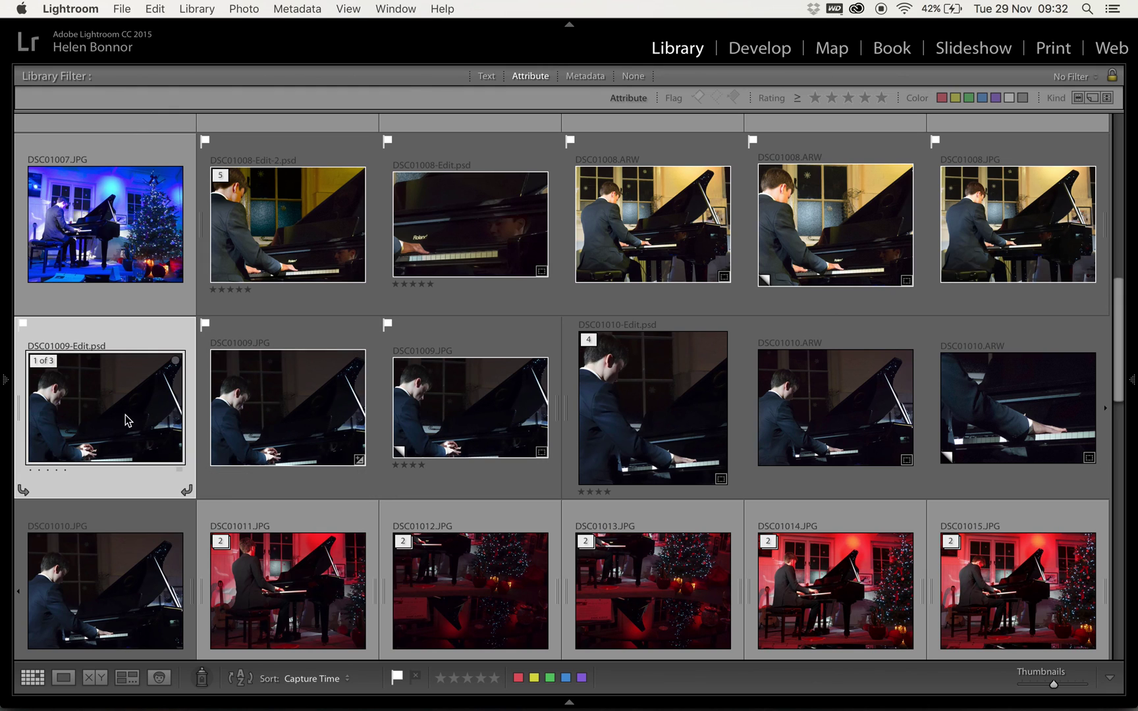
{"action": "double_click", "coordinate": [90, 422]}
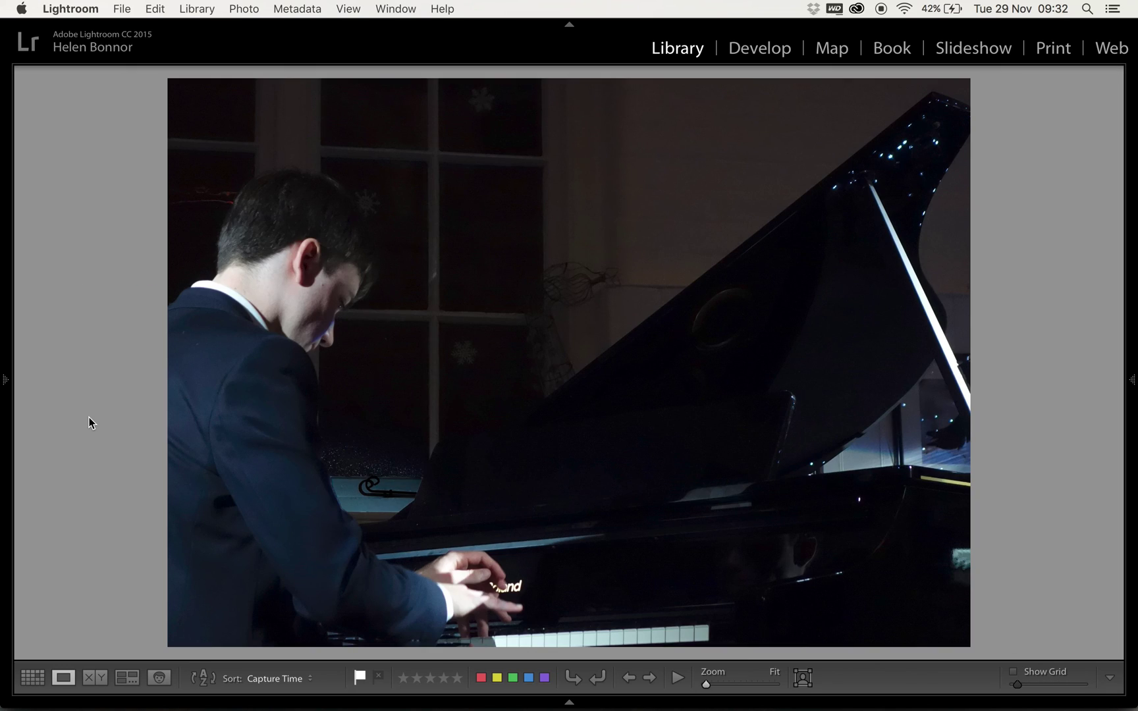
{"action": "key", "text": "i"}
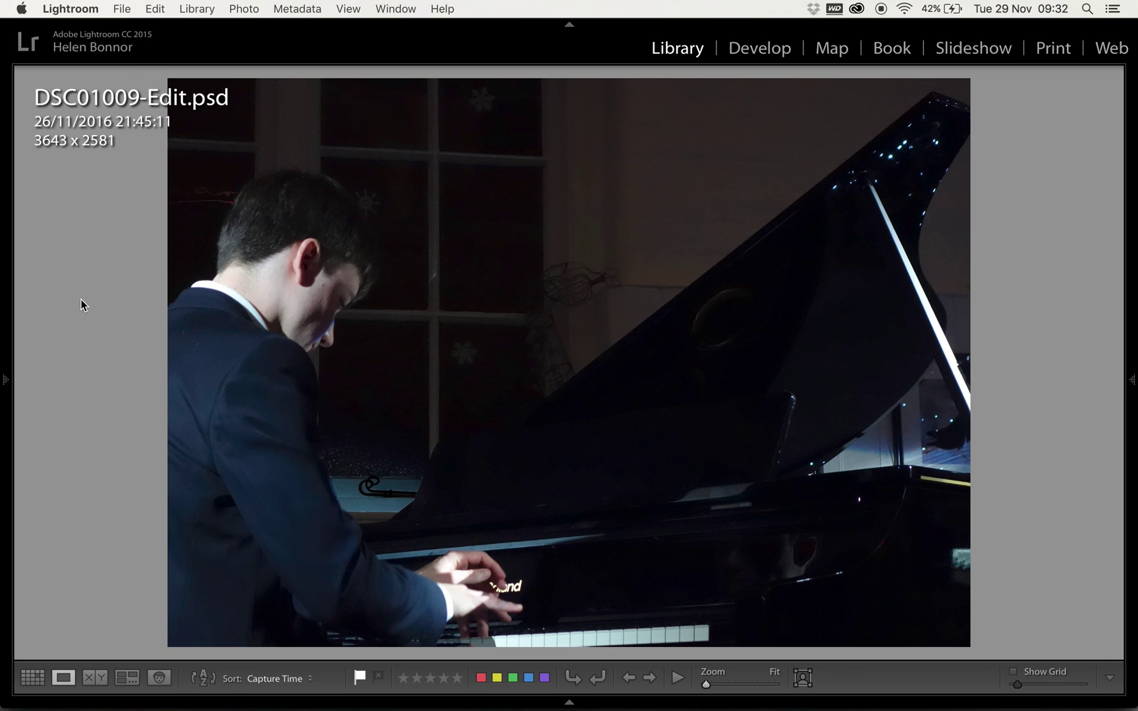
- Compare the edited photo with DSC01009.JPG and its virtual copy, Copy 1, and return to DSC01009-Edit.psd
{"action": "key", "text": "Left"}
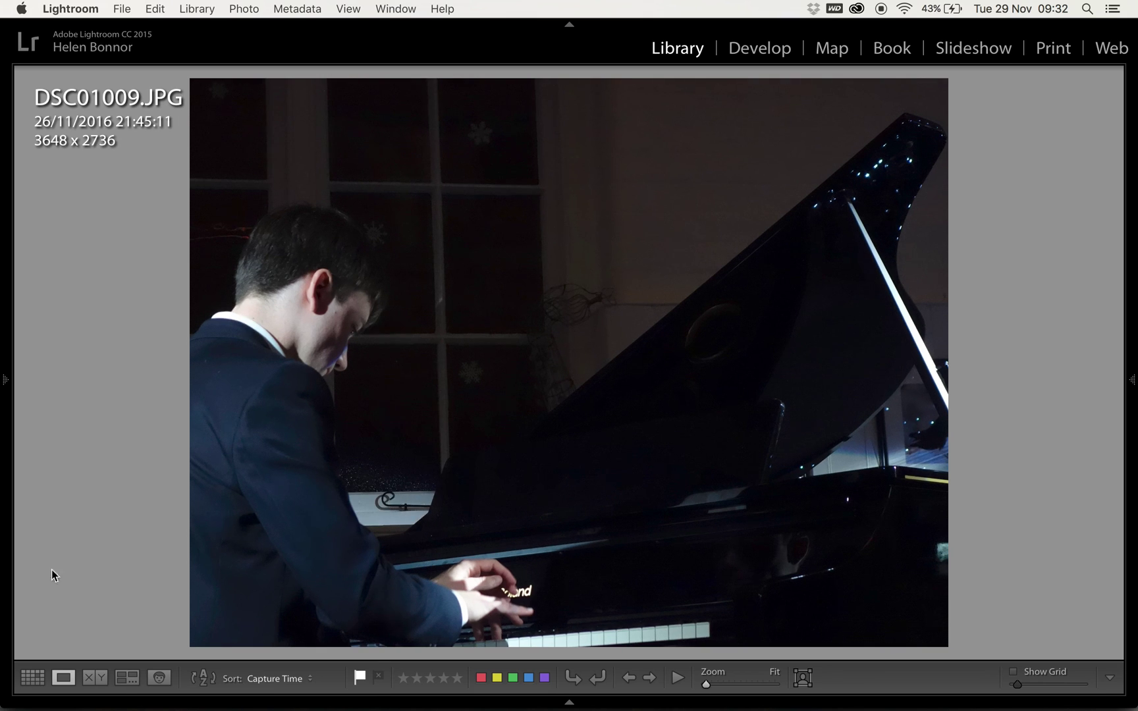
{"action": "key", "text": "Left"}
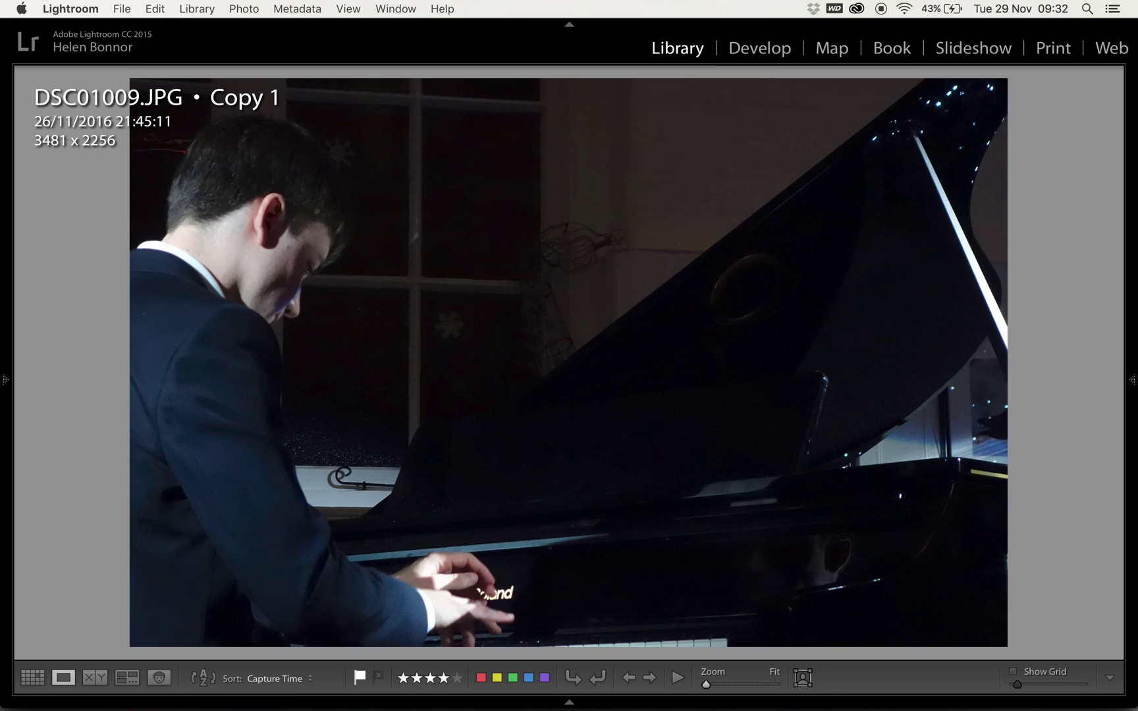
{"action": "key", "text": "Right"}
{"action": "key", "text": "Right"}
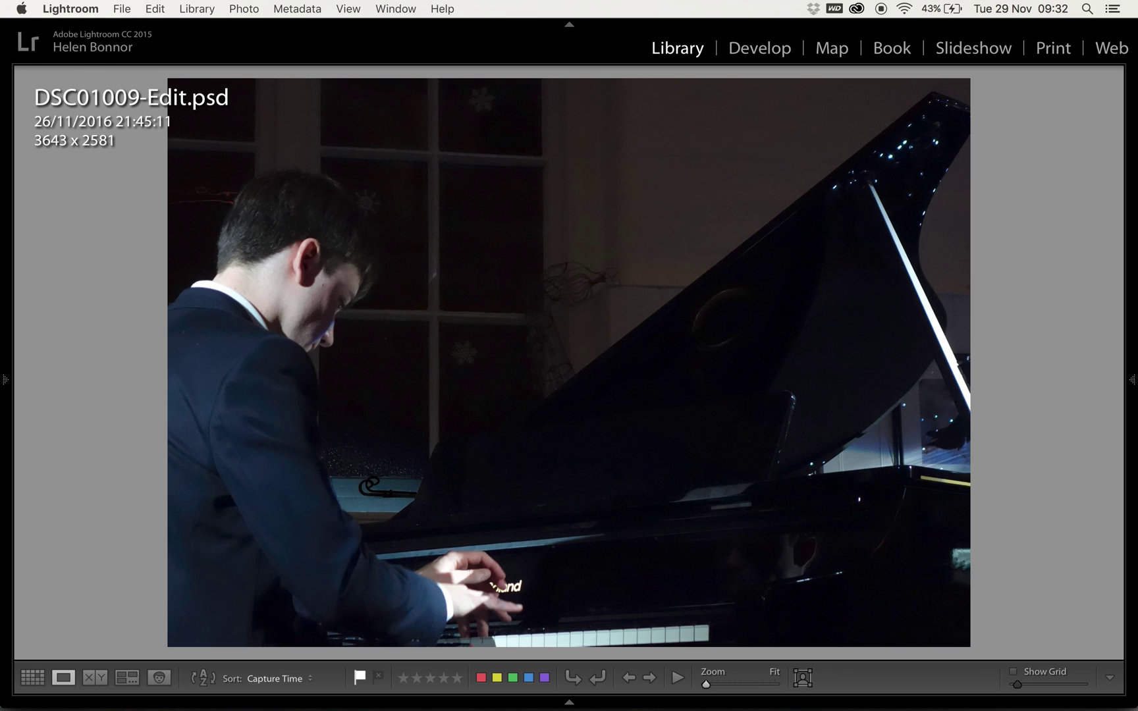